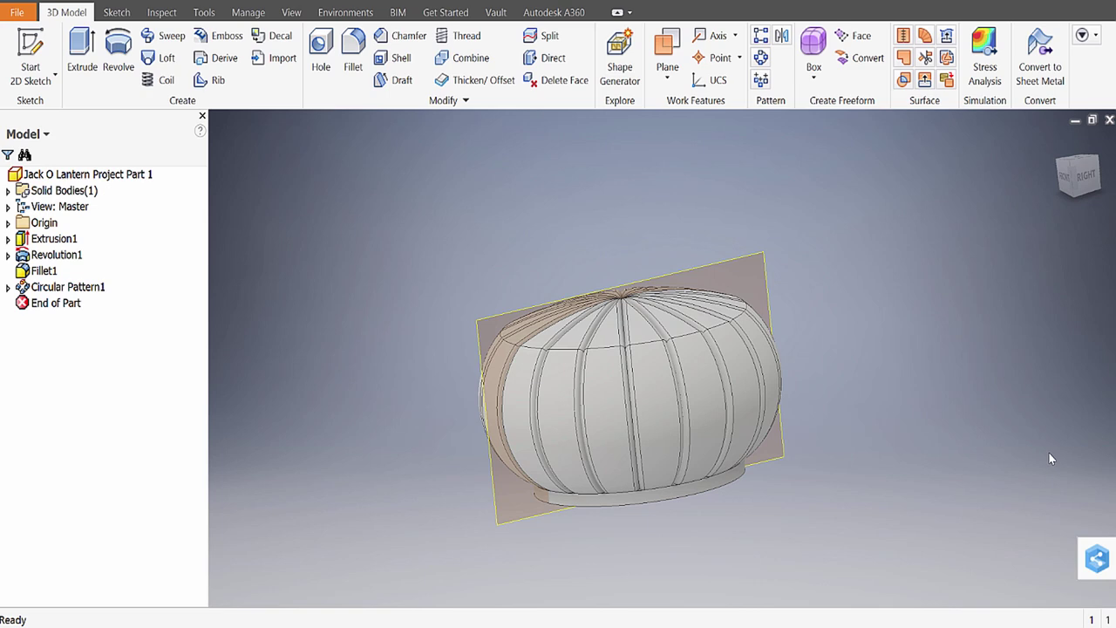
# Create Work Plane1 offset -1.375 in from the base rim face and start Sketch3 on it.
pyautogui.keyDown('shift'); pyautogui.moveTo(1051, 458); pyautogui.dragTo(1051, 457, button='middle'); pyautogui.keyUp('shift')
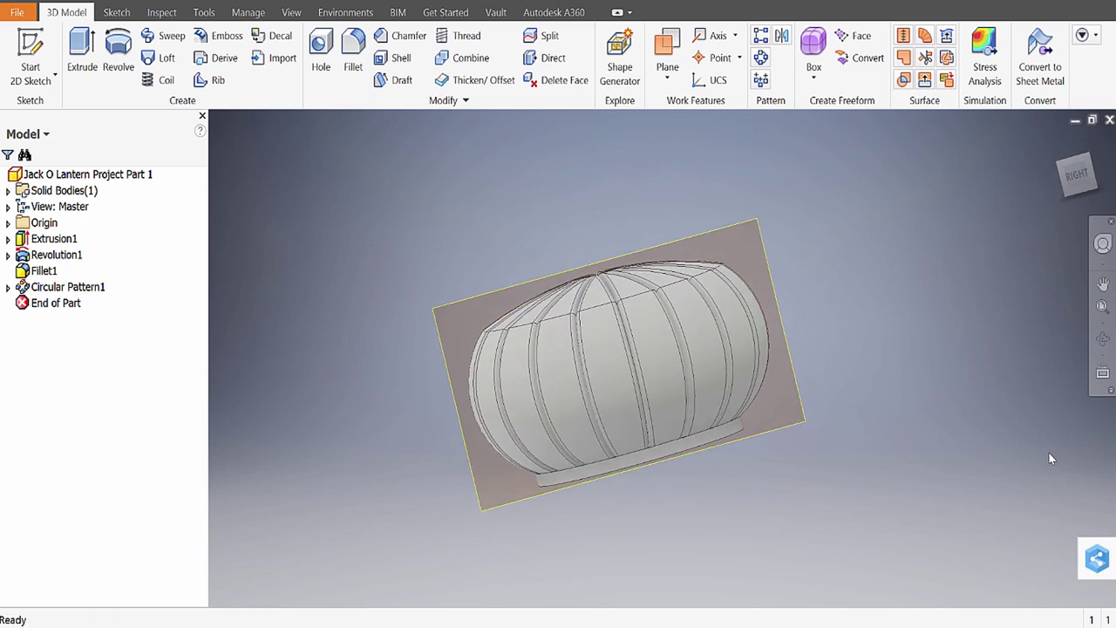
pyautogui.keyDown('shift'); pyautogui.moveTo(1051, 457); pyautogui.dragTo(1051, 457, button='middle'); pyautogui.keyUp('shift')
pyautogui.press('Home')
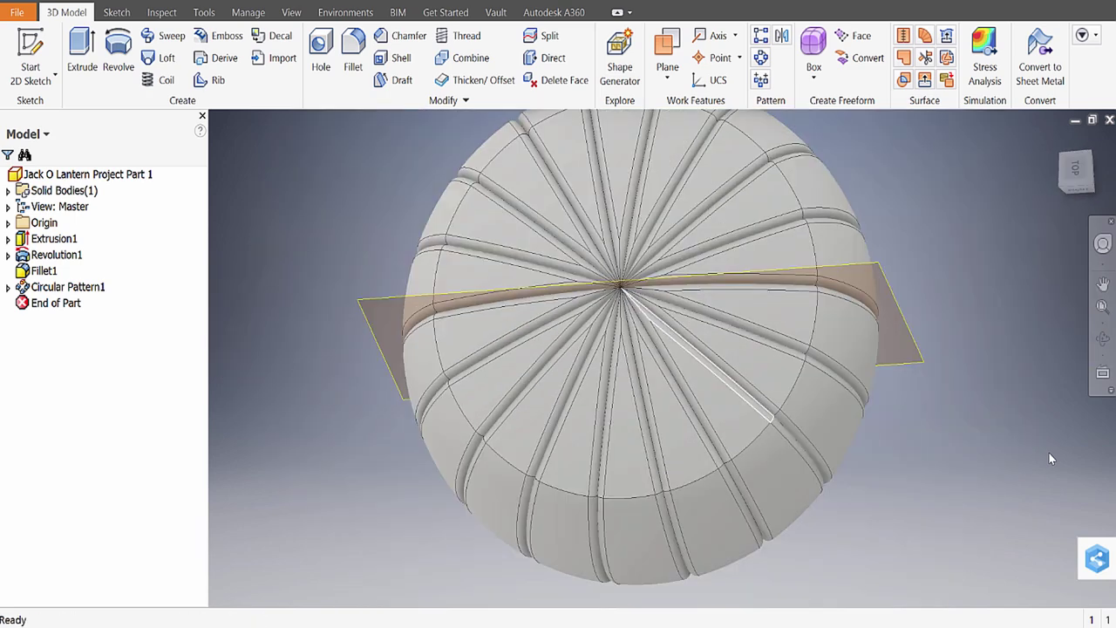
pyautogui.keyDown('shift'); pyautogui.moveTo(1051, 457); pyautogui.dragTo(1050, 457, button='middle'); pyautogui.keyUp('shift')
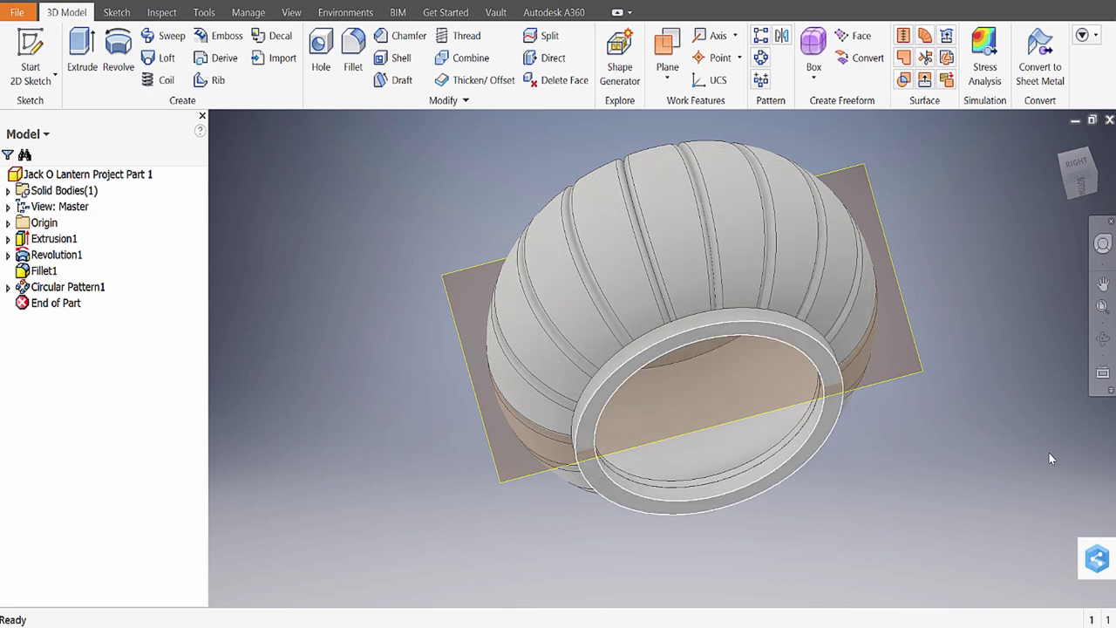
pyautogui.press('s')
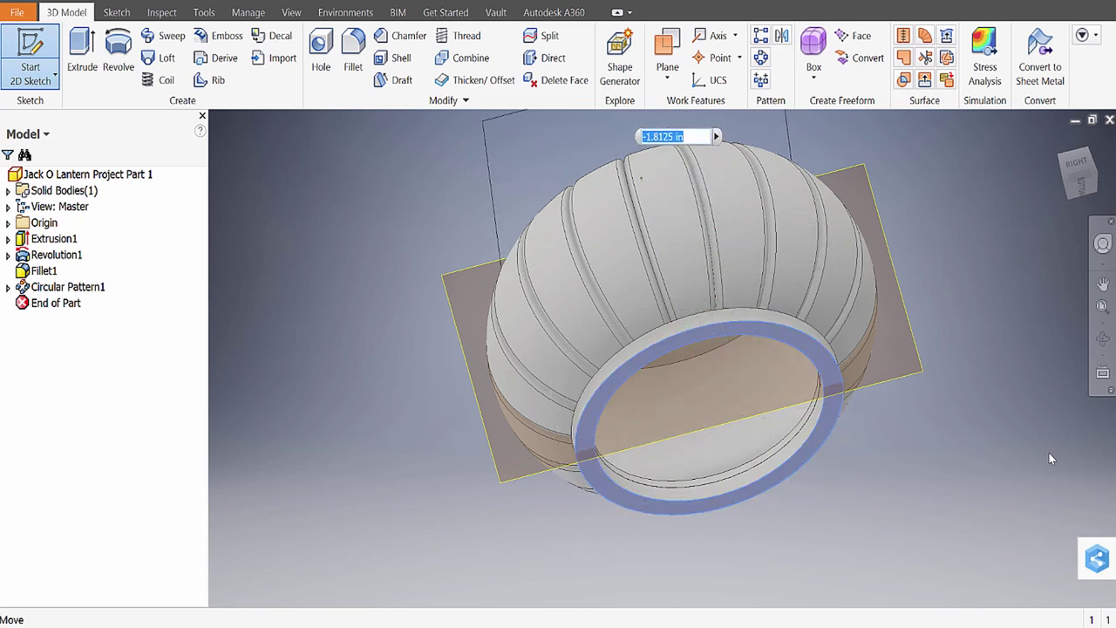
pyautogui.press('F4')
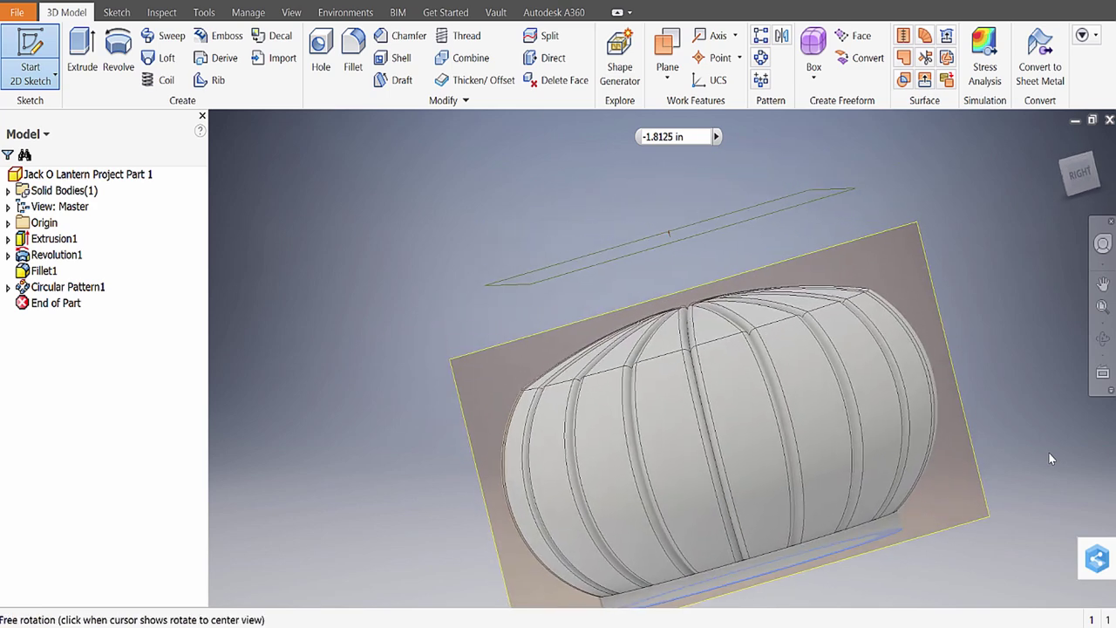
pyautogui.press('F4')
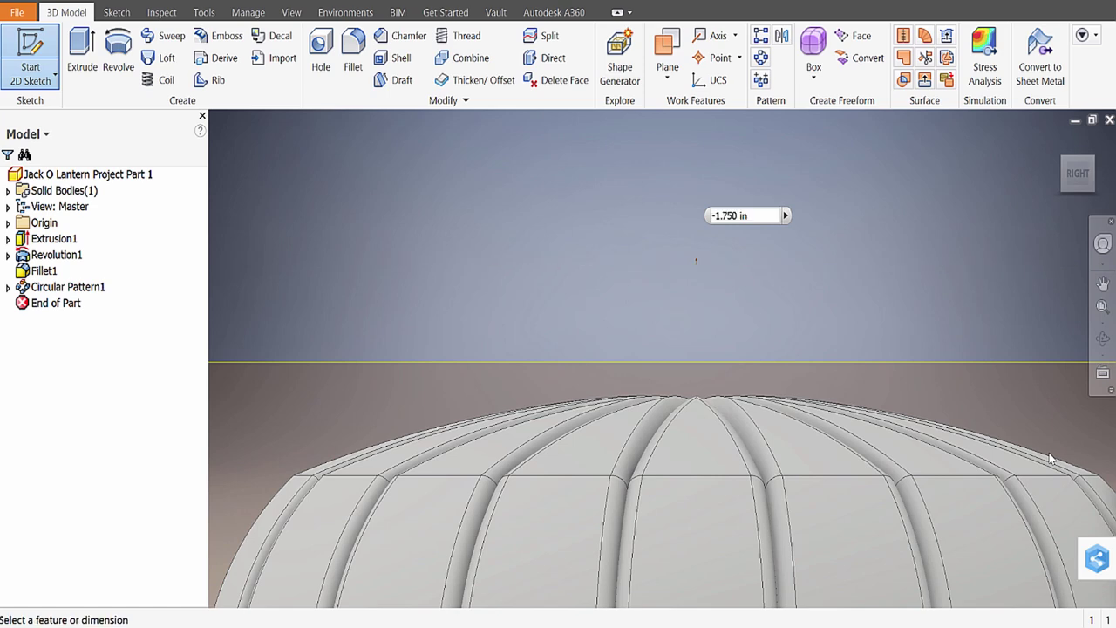
pyautogui.moveTo(696, 262); pyautogui.dragTo(695, 423)
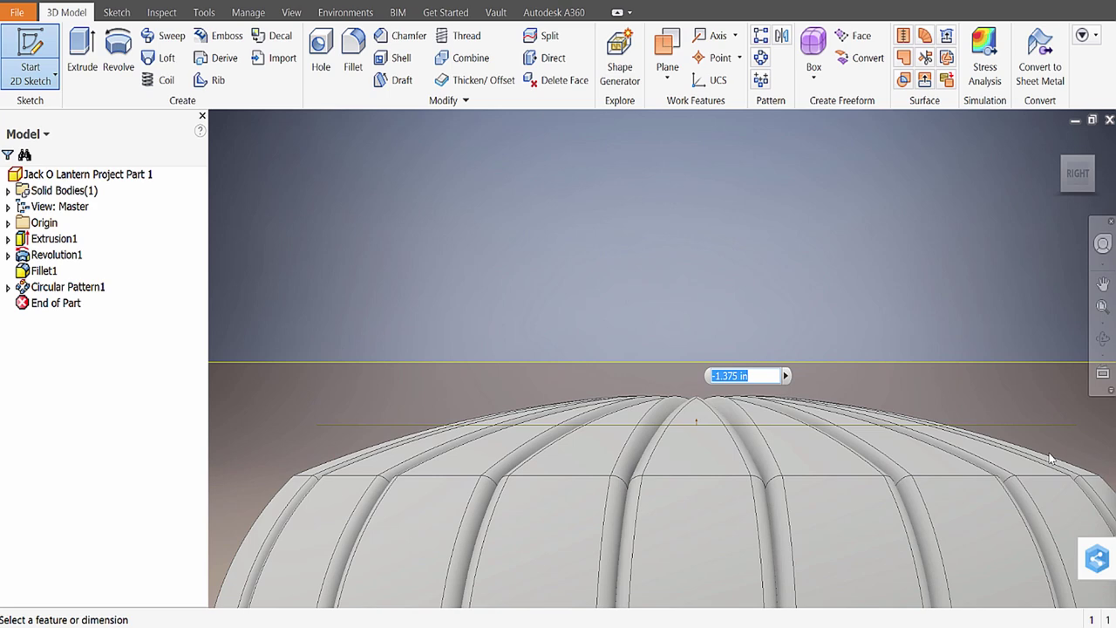
pyautogui.press('F6')
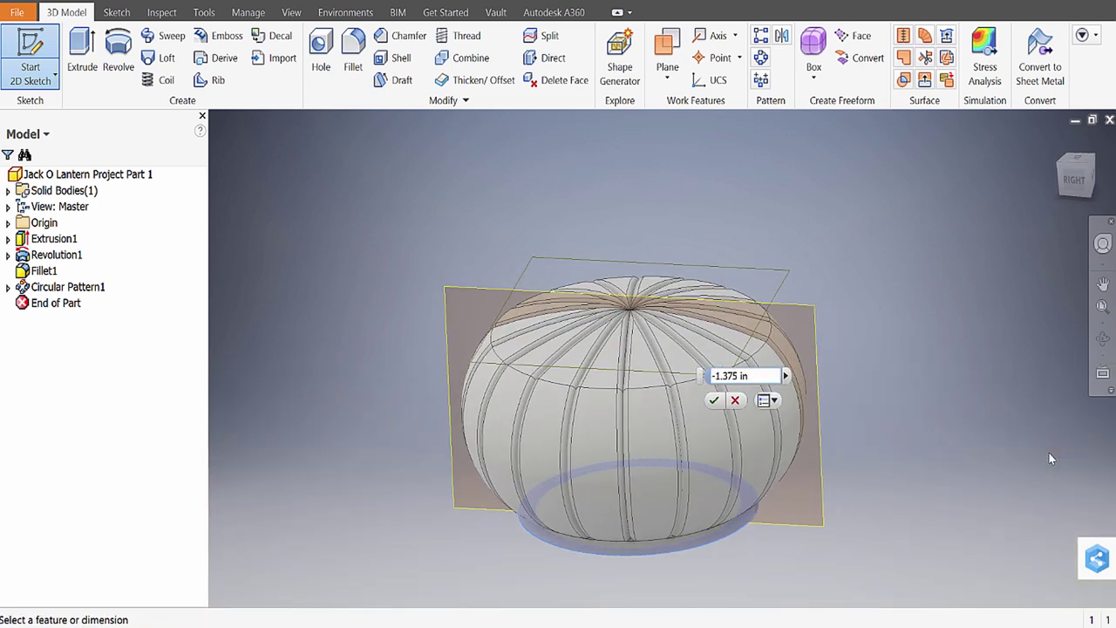
pyautogui.press('Return')
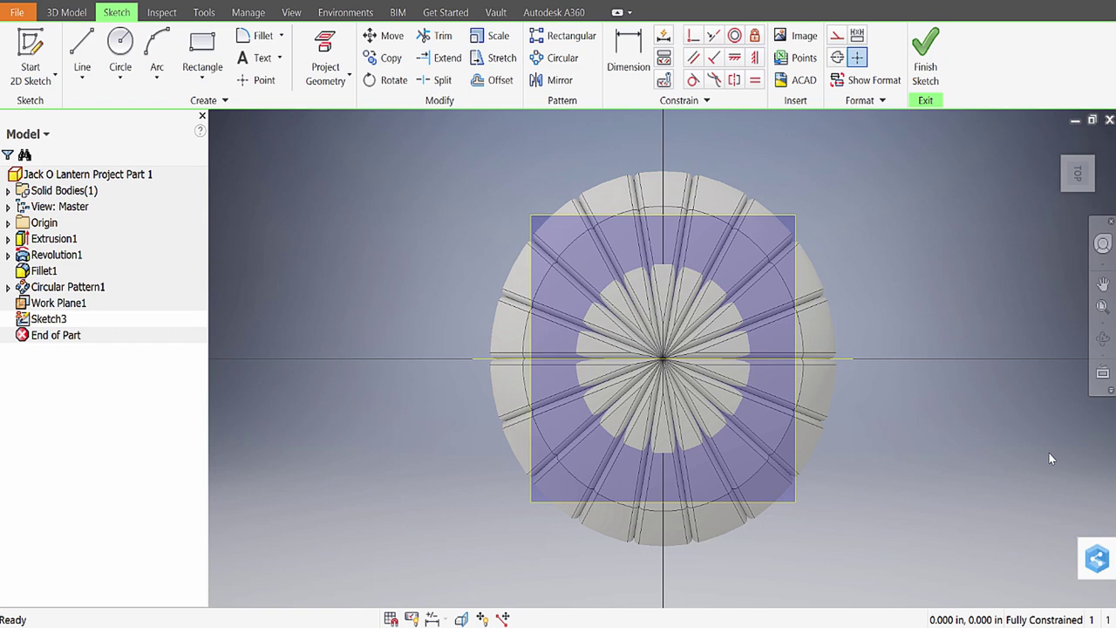
# With slice graphics on, draw a small circle centred on the Sketch3 origin and finish the sketch.
pyautogui.press('F7')
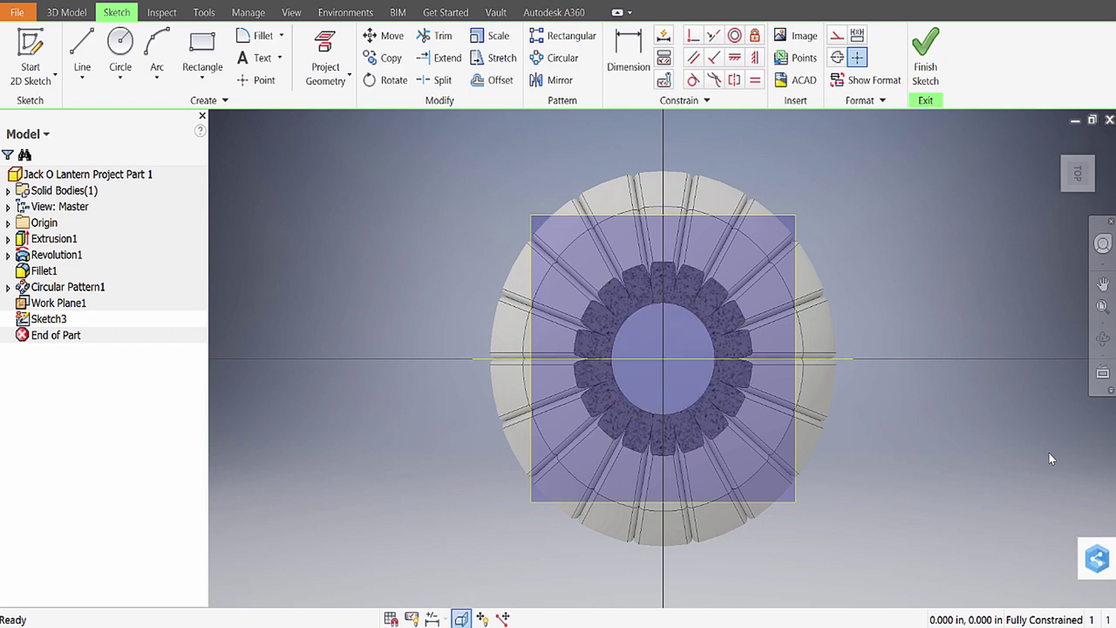
pyautogui.scroll(-3, 1050, 457)
pyautogui.scroll(8, 1049, 458)
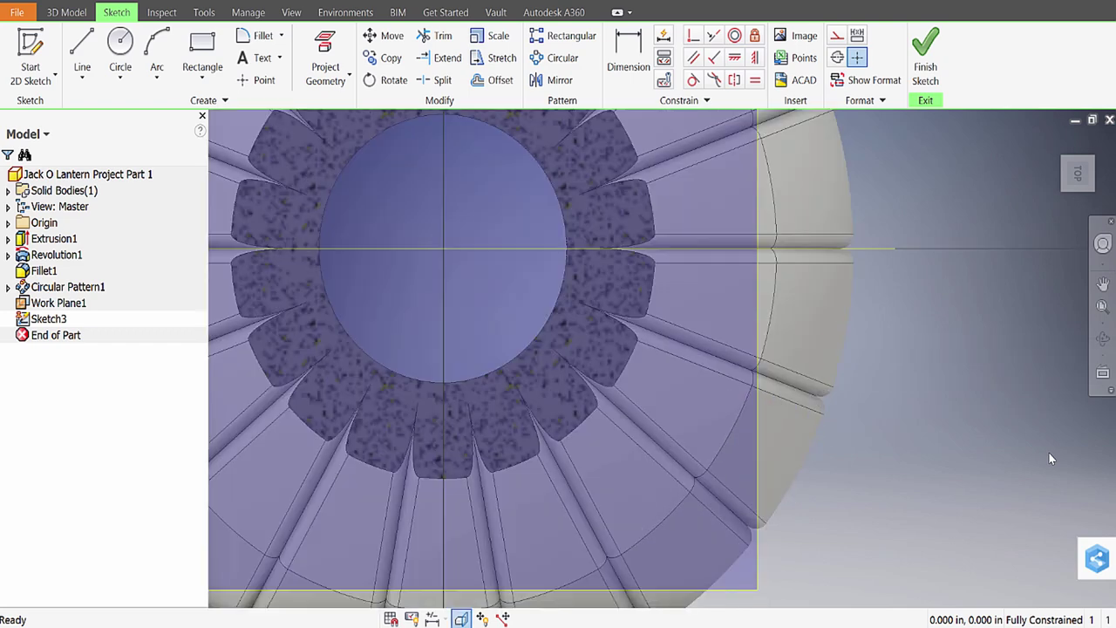
pyautogui.press('c')
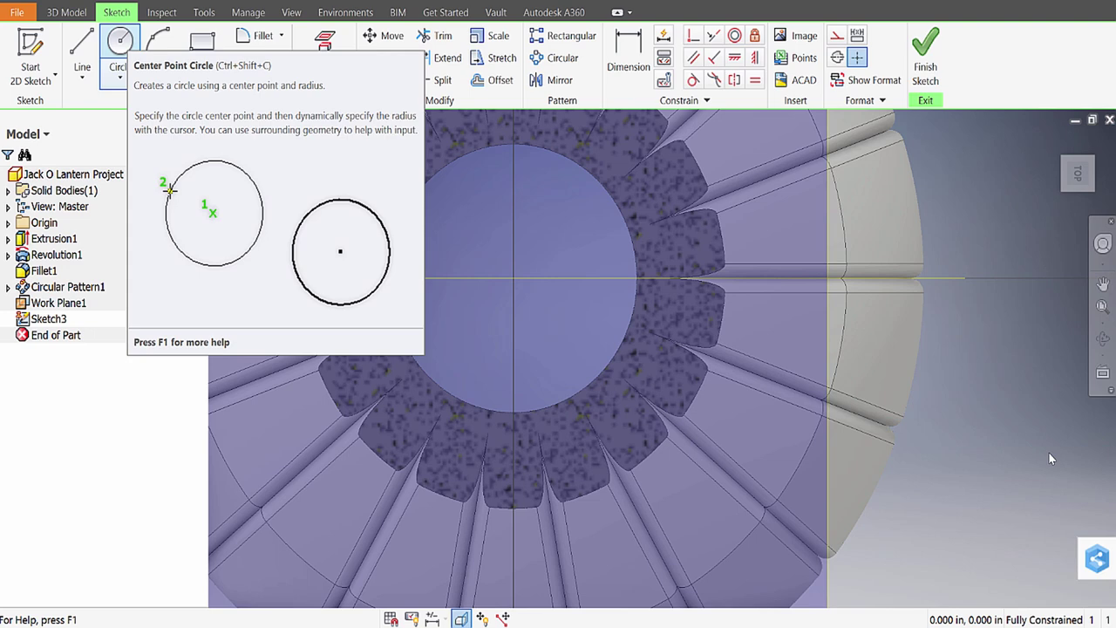
pyautogui.click(513, 279)
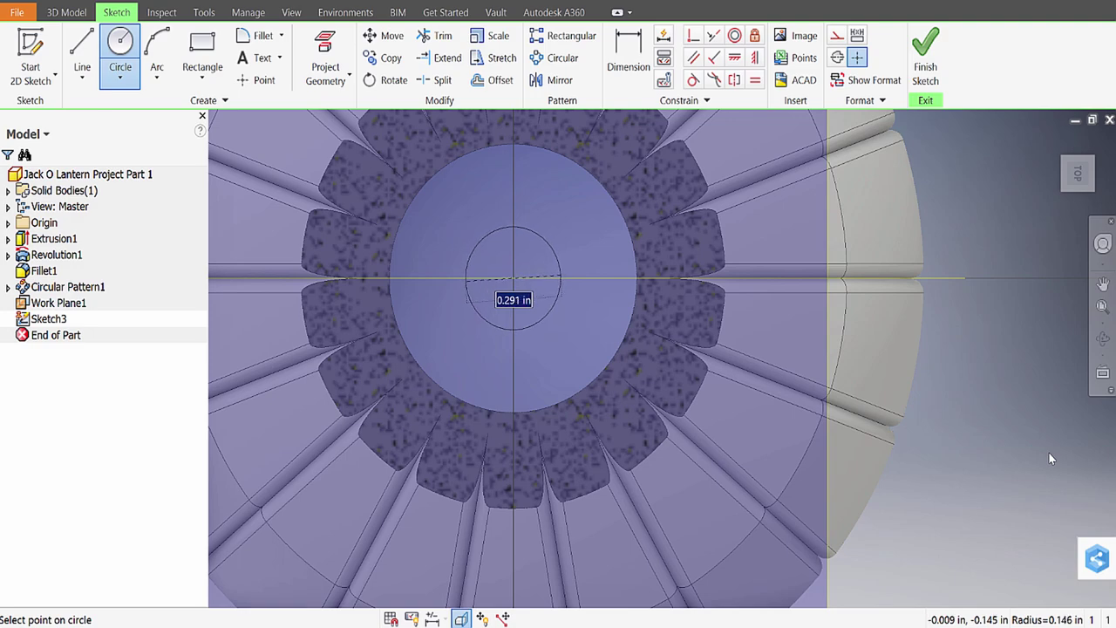
pyautogui.click(510, 326)
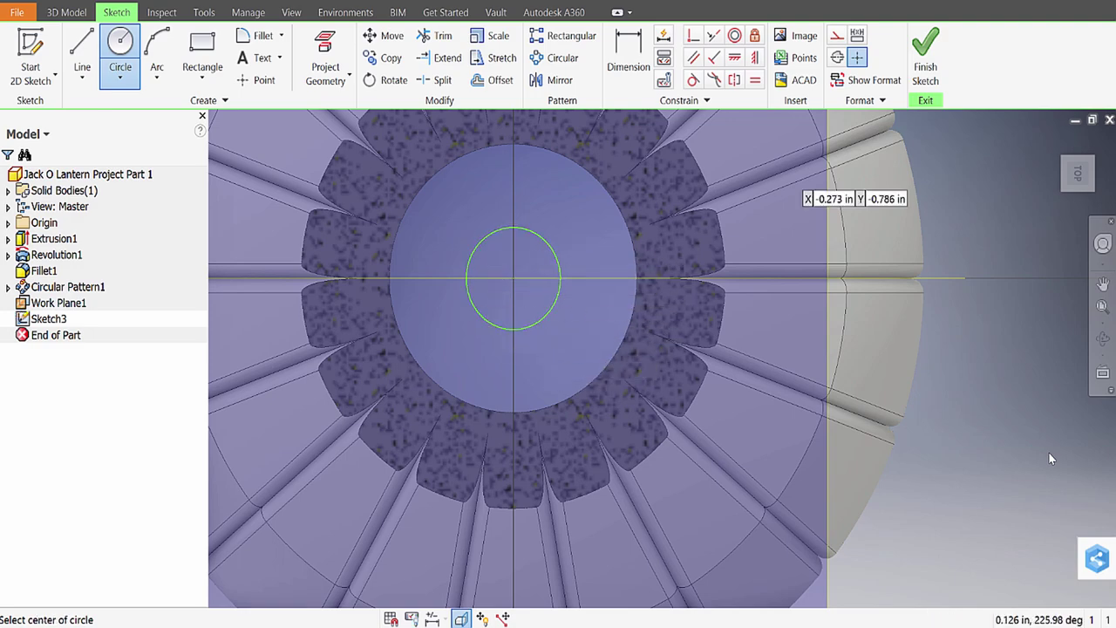
pyautogui.click(925, 57)
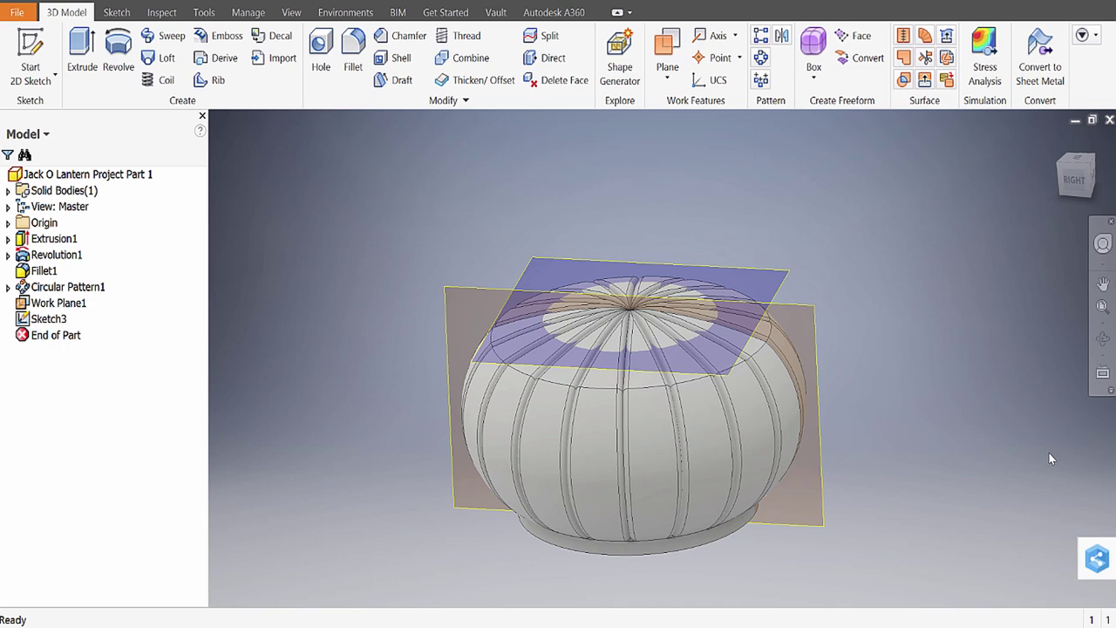
# Offset a new sketch plane -0.125 in from Work Plane1, checking its position from the side view.
pyautogui.scroll(3, 1050, 458)
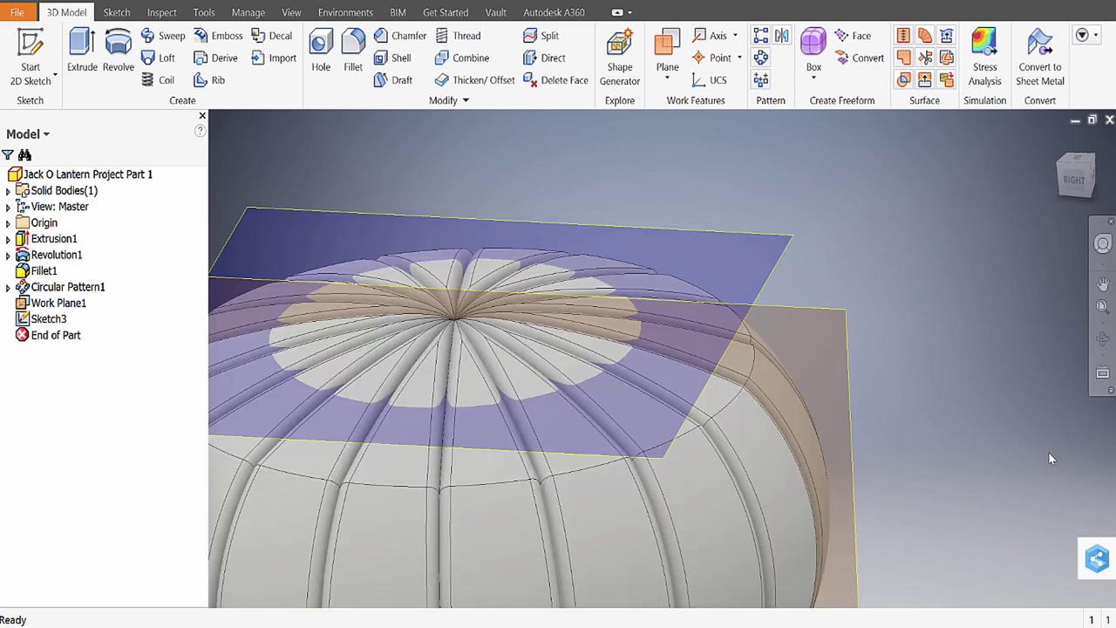
pyautogui.moveTo(1050, 458); pyautogui.dragTo(1089, 458, button='middle')
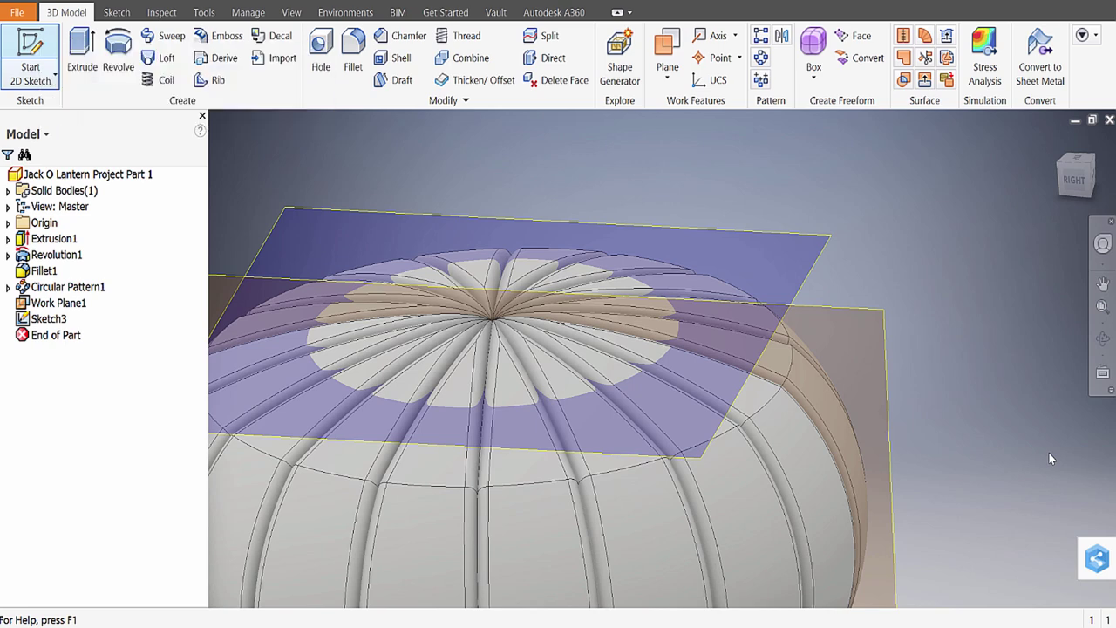
pyautogui.press('s')
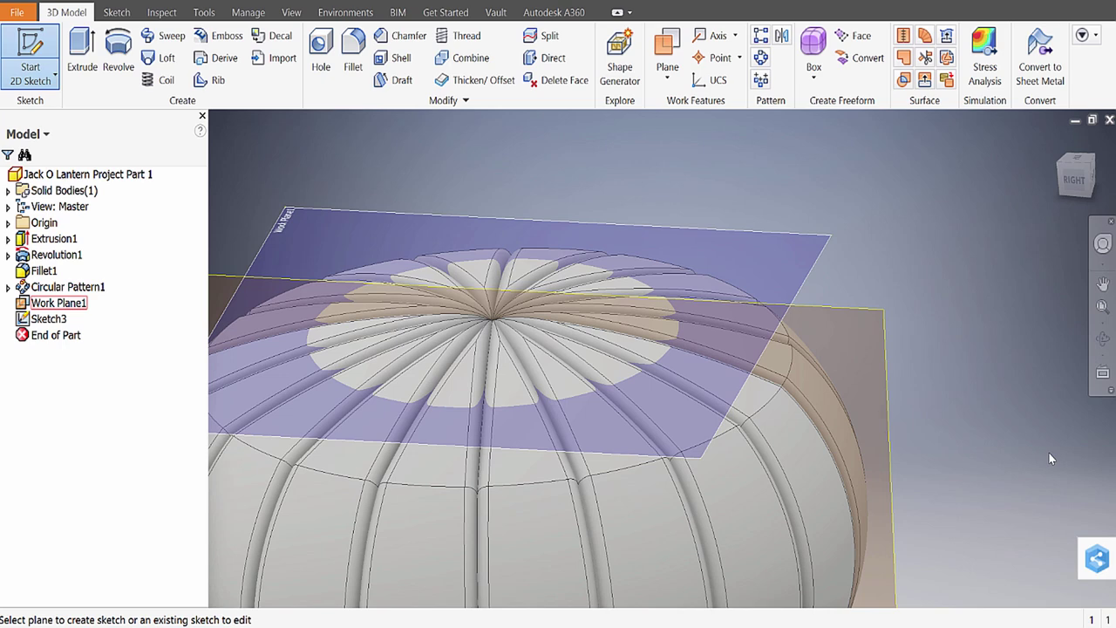
pyautogui.doubleClick(288, 218)
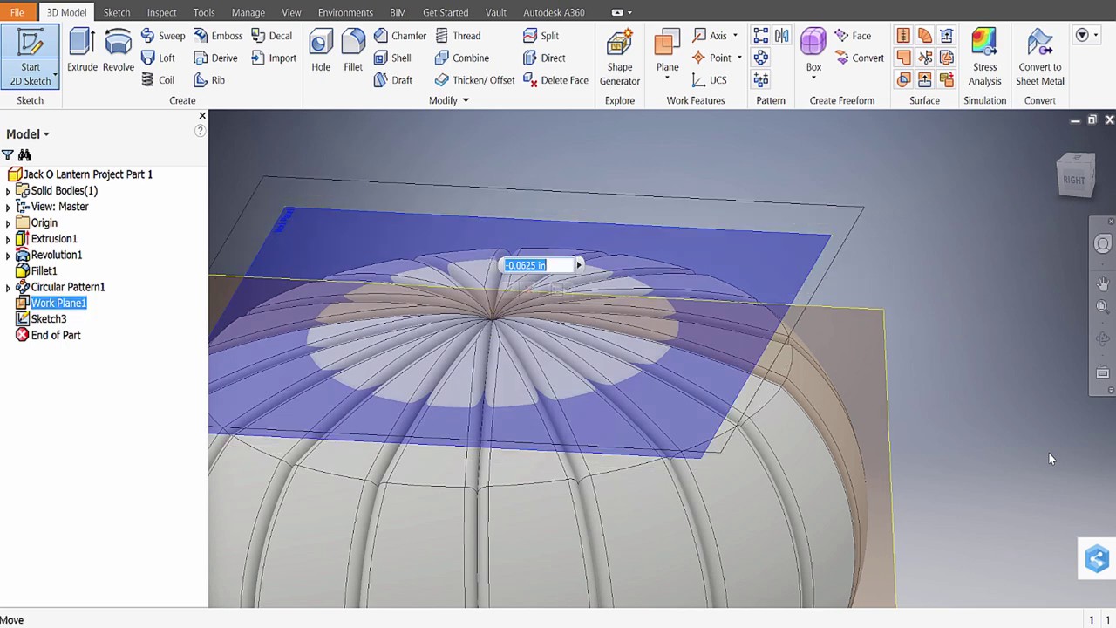
pyautogui.press('F5')
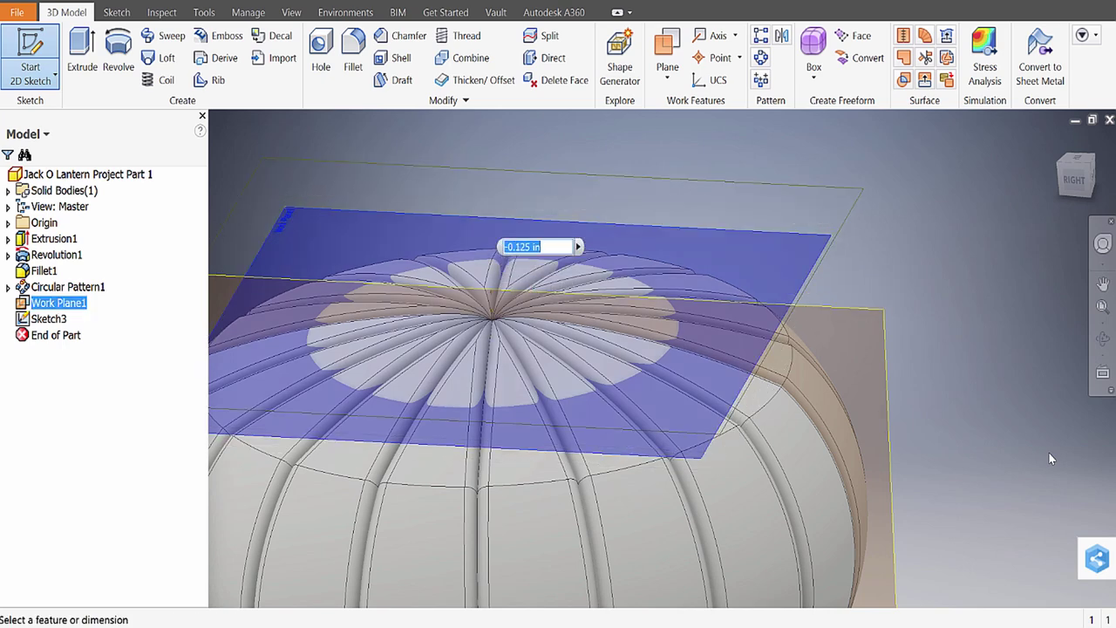
pyautogui.press('F5')
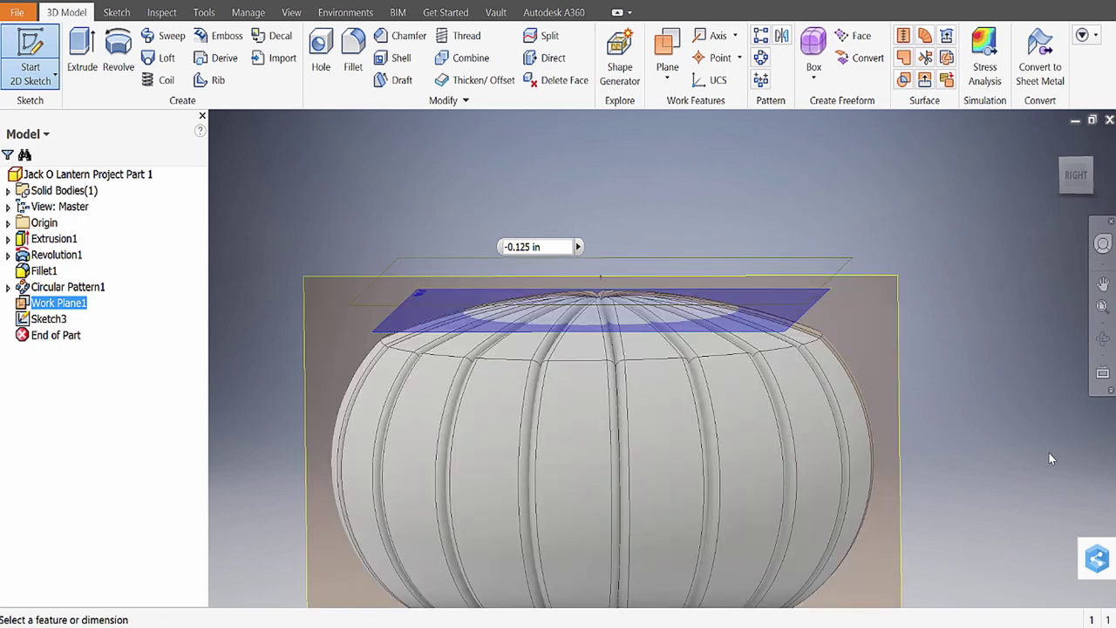
# Accept Work Plane2, draw a circle just beside the pumpkin's centre in Sketch4, and finish it.
pyautogui.press('s')
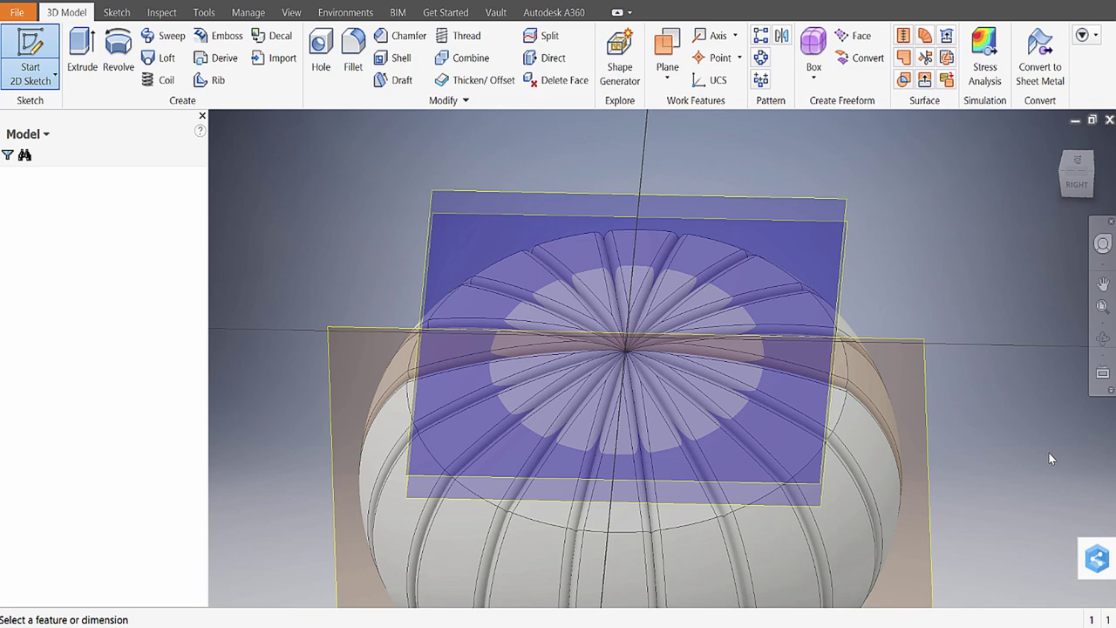
pyautogui.press('c')
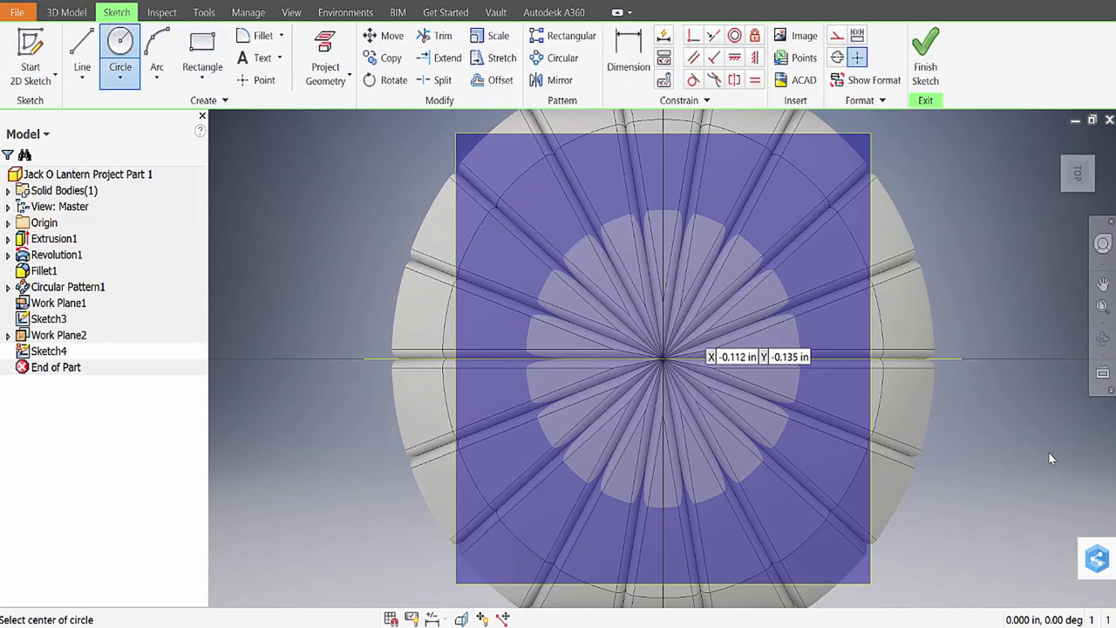
pyautogui.scroll(-2, 702, 366)
pyautogui.scroll(3, 697, 364)
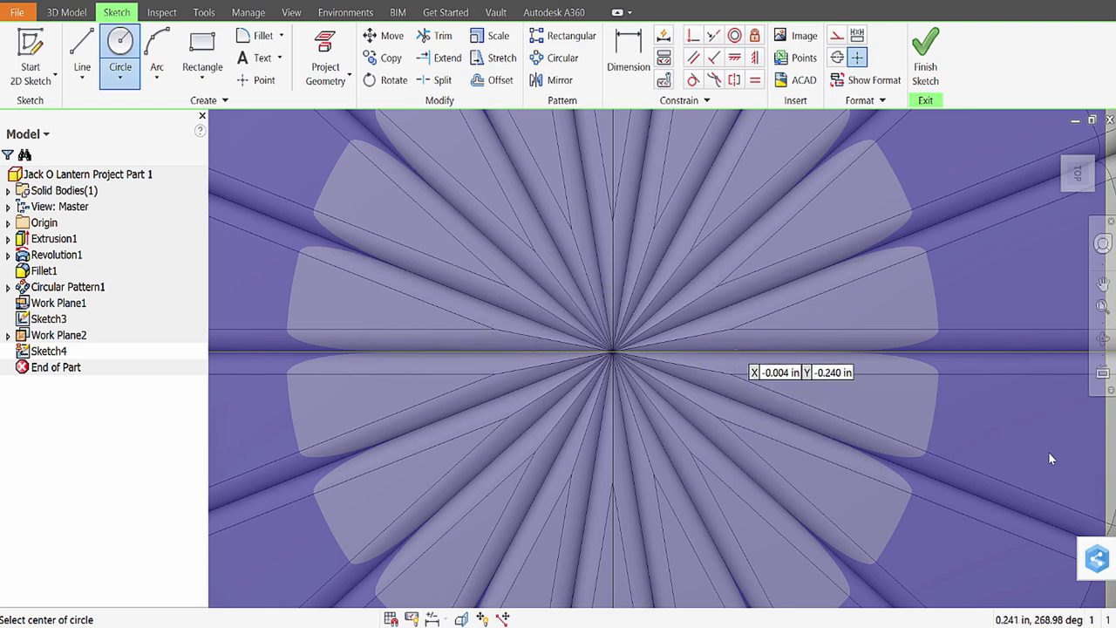
pyautogui.click(735, 351)
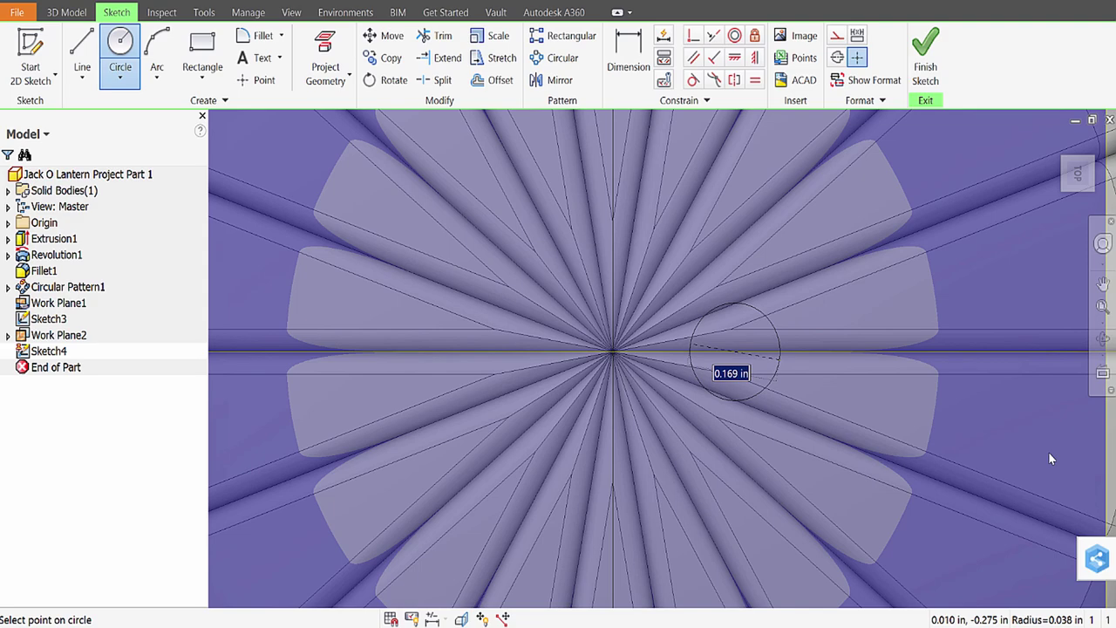
pyautogui.press('Return')
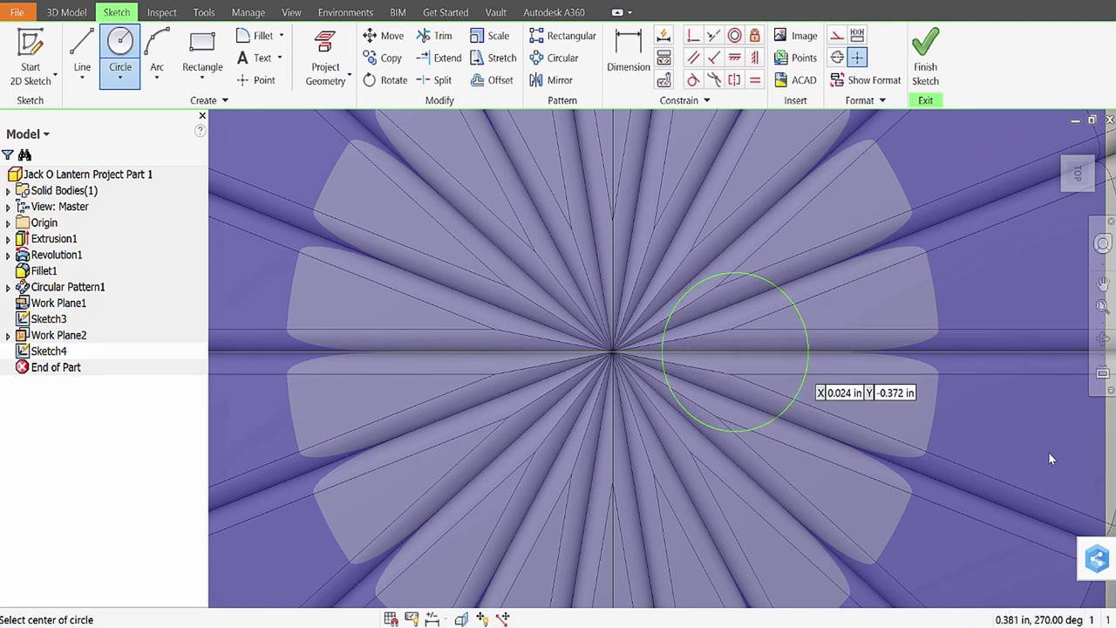
pyautogui.scroll(2, 1051, 458)
pyautogui.scroll(-5, 1051, 459)
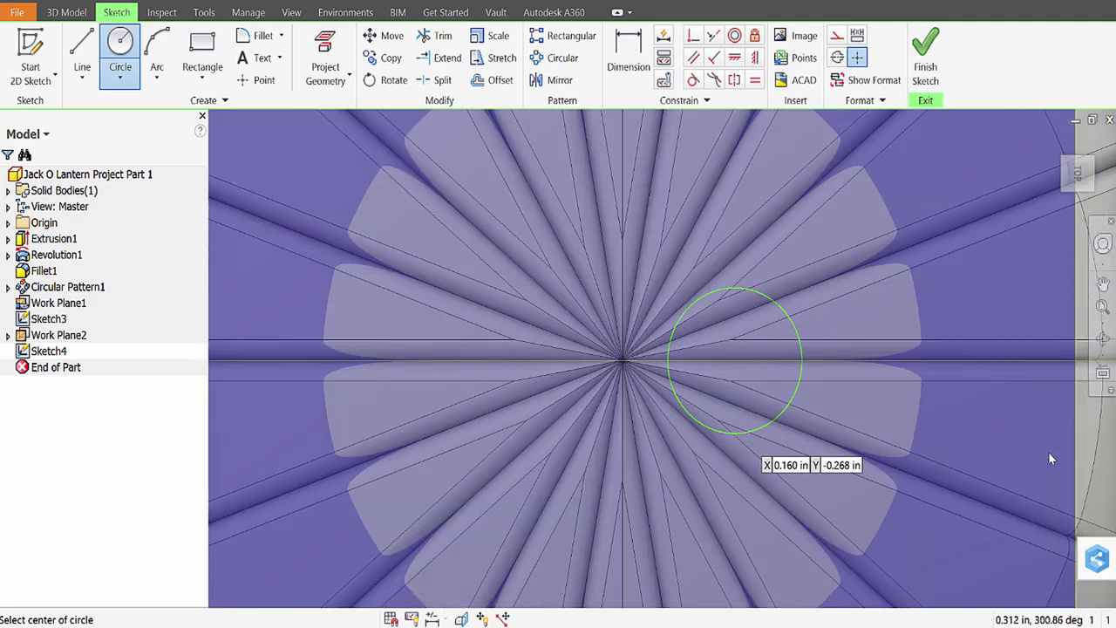
pyautogui.hotkey('ctrl', 'Return')
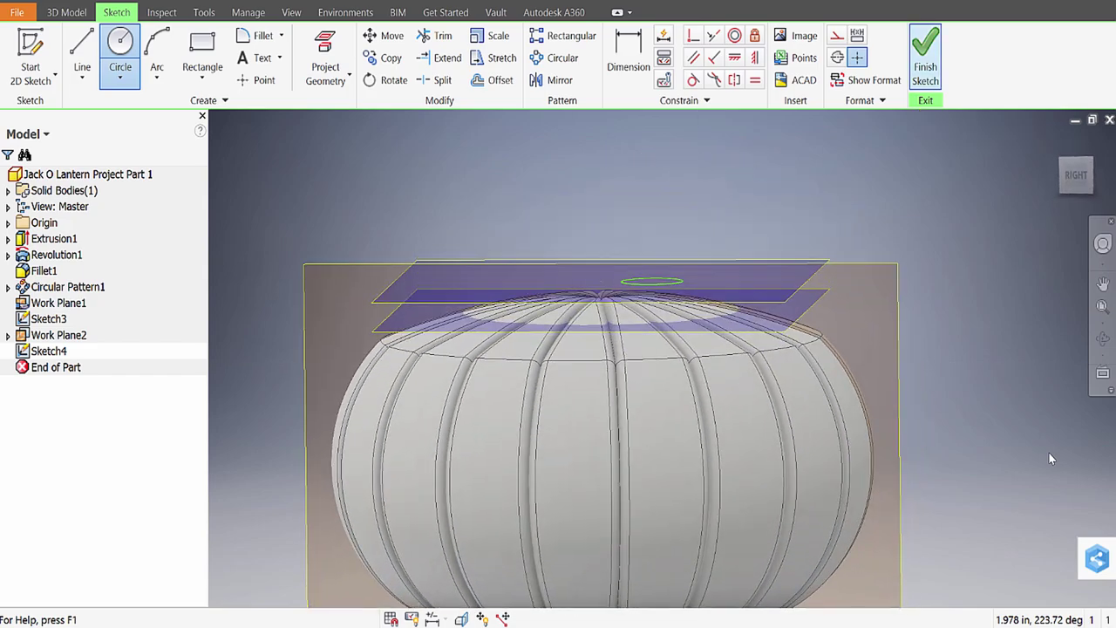
pyautogui.press('F4')
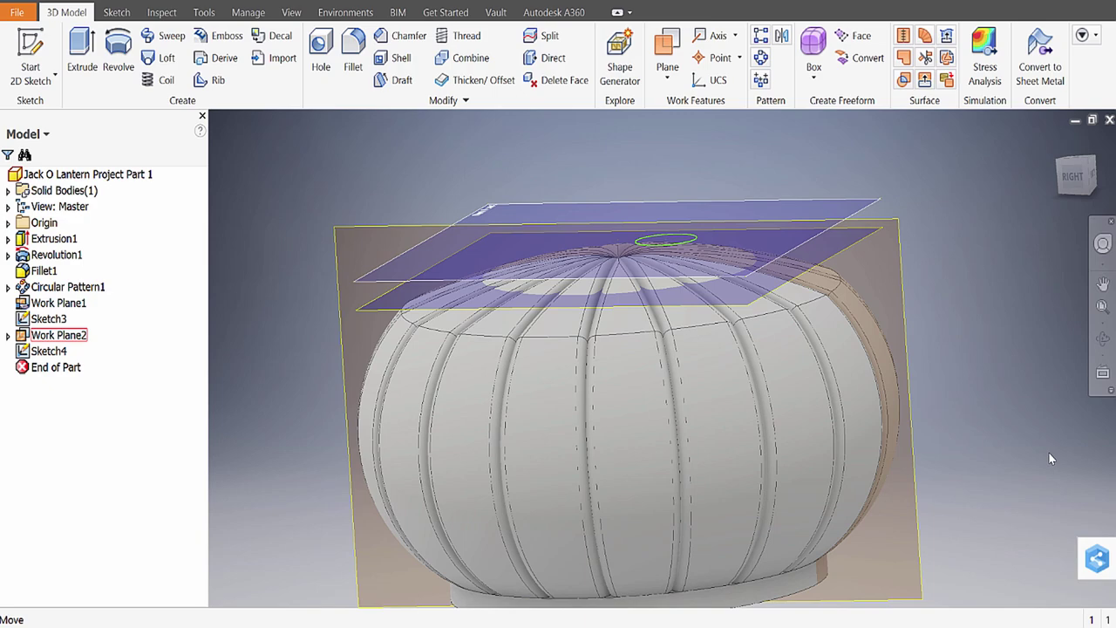
# Turn on Visibility for the XY Plane in the browser so it slices through the pumpkin.
pyautogui.press('F4')
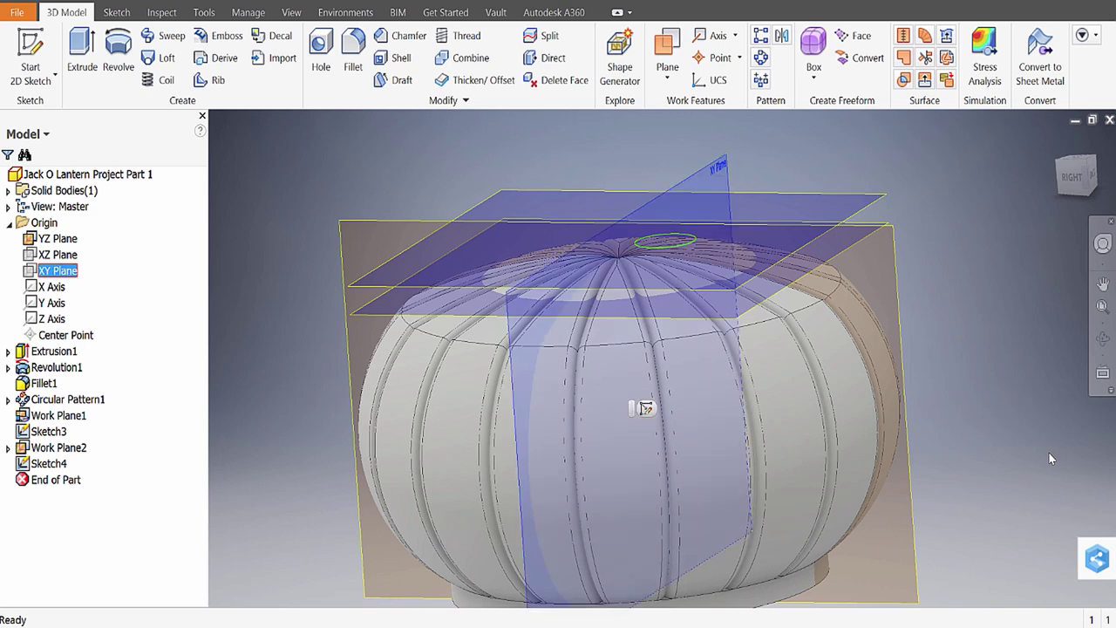
pyautogui.hotkey('shift', 'F10')
pyautogui.press('Down')
pyautogui.press('Down')
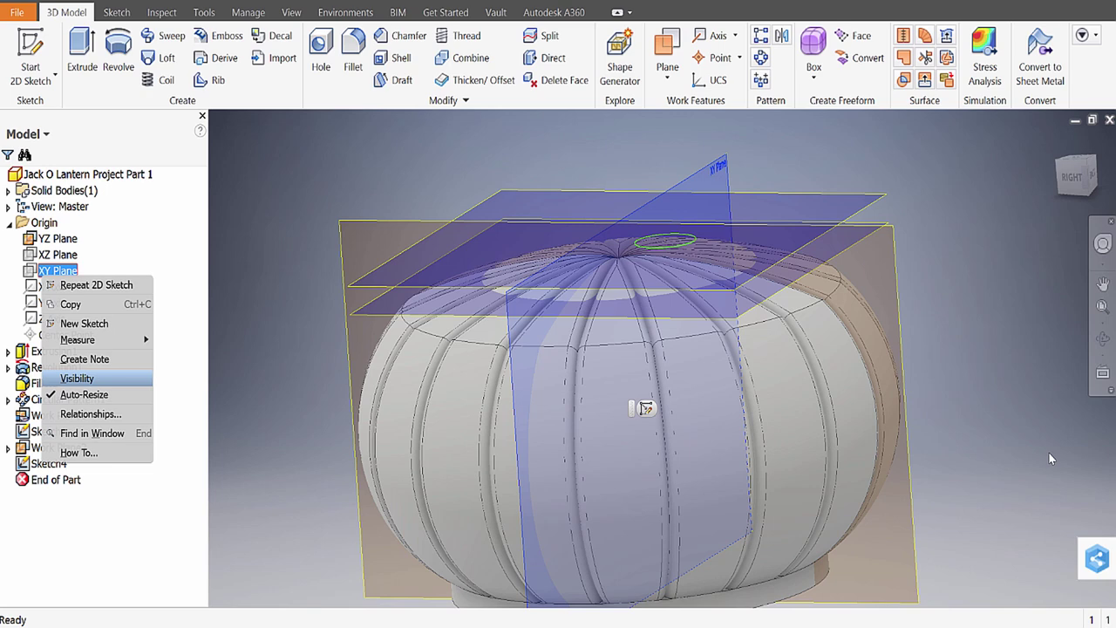
pyautogui.press('Return')
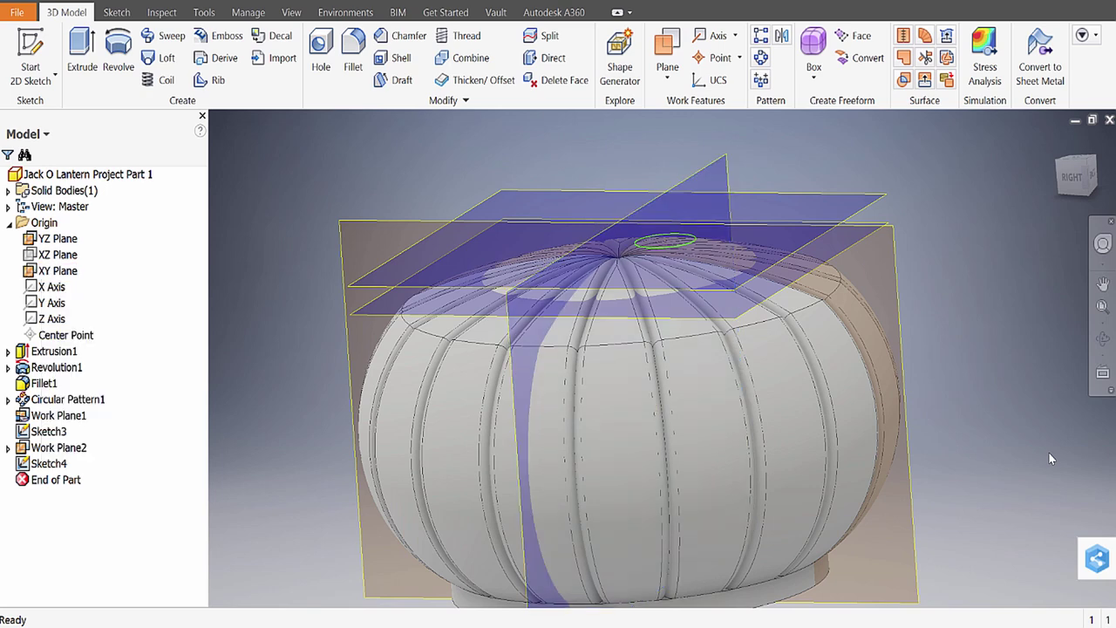
pyautogui.press('Left')
pyautogui.press('Left')
pyautogui.press('Left')
pyautogui.press('Left')
pyautogui.press('Left')
# Create Work Plane3 offset -0.9375 in from the XY Plane and open Sketch5 on it.
pyautogui.press('Return')
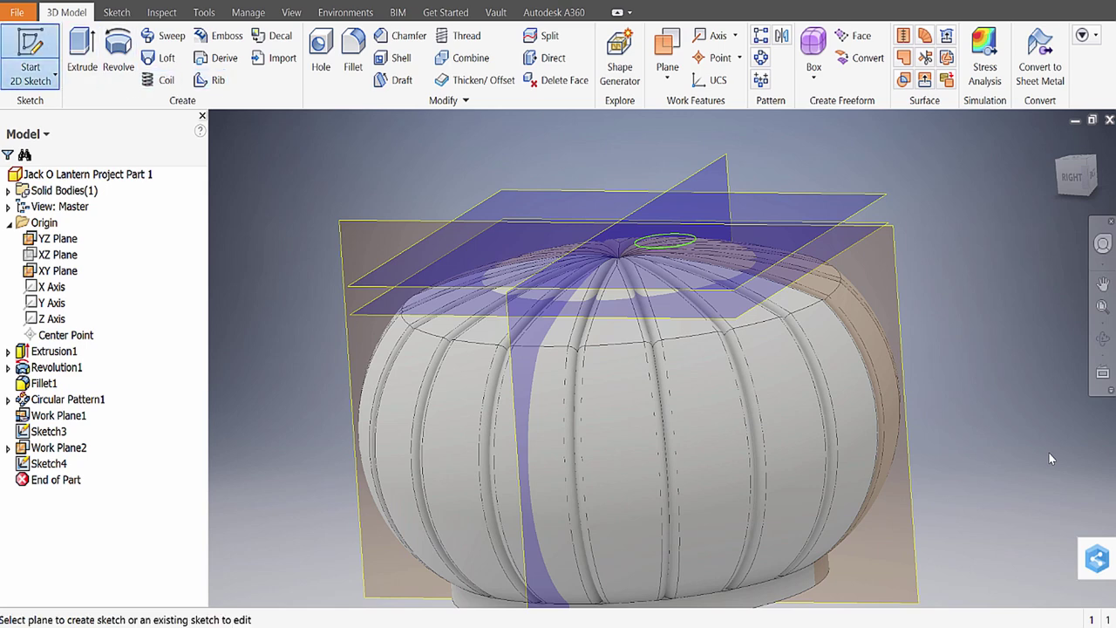
pyautogui.press('Down')
pyautogui.press('Return')
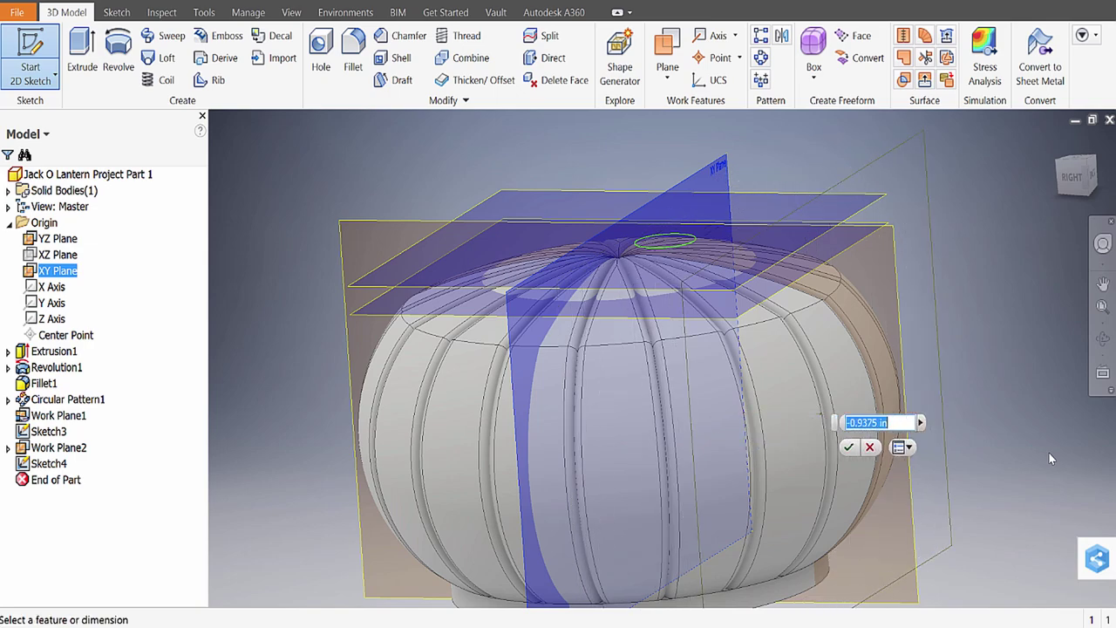
pyautogui.press('F4')
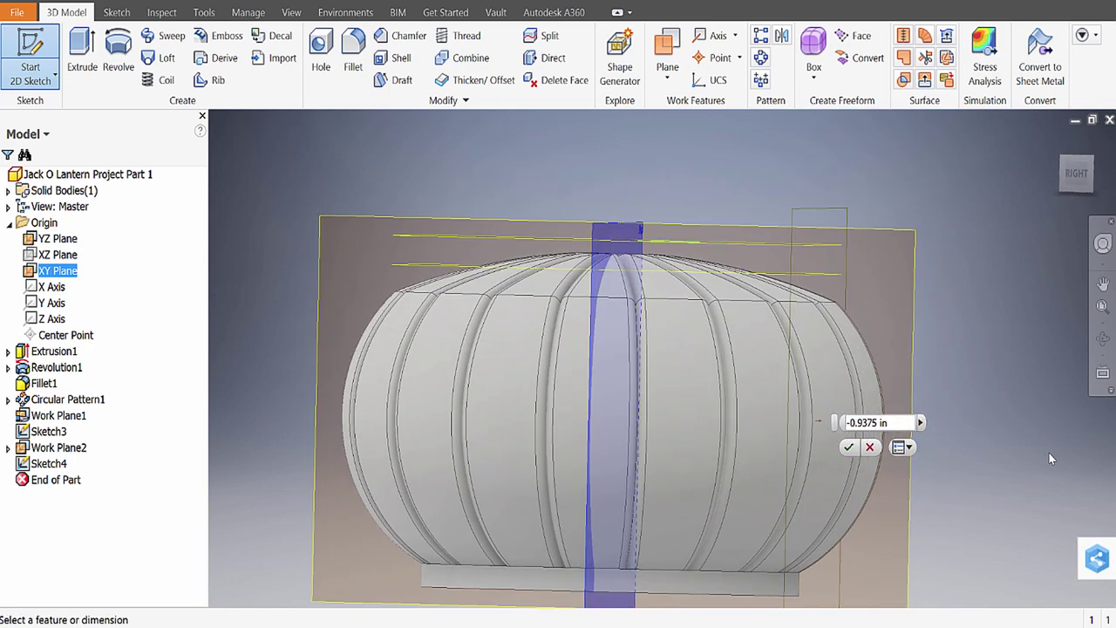
pyautogui.press('Return')
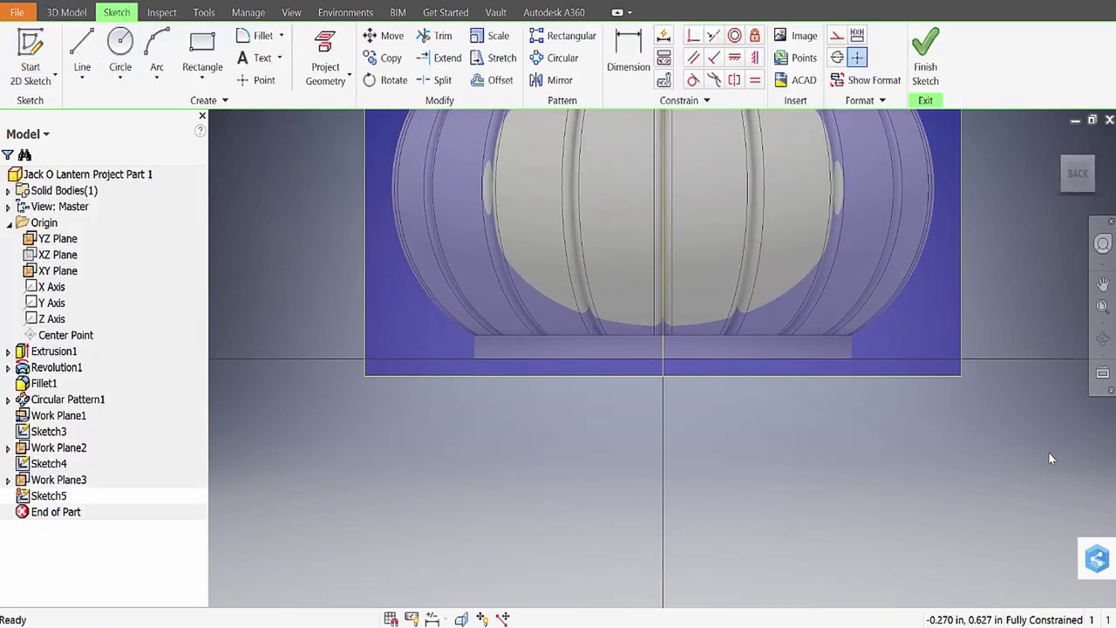
# Draw a small circle above the pumpkin in Sketch5 and finish the sketch.
pyautogui.press('F2')
pyautogui.scroll(-1, 1051, 460)
pyautogui.scroll(5, 1050, 460)
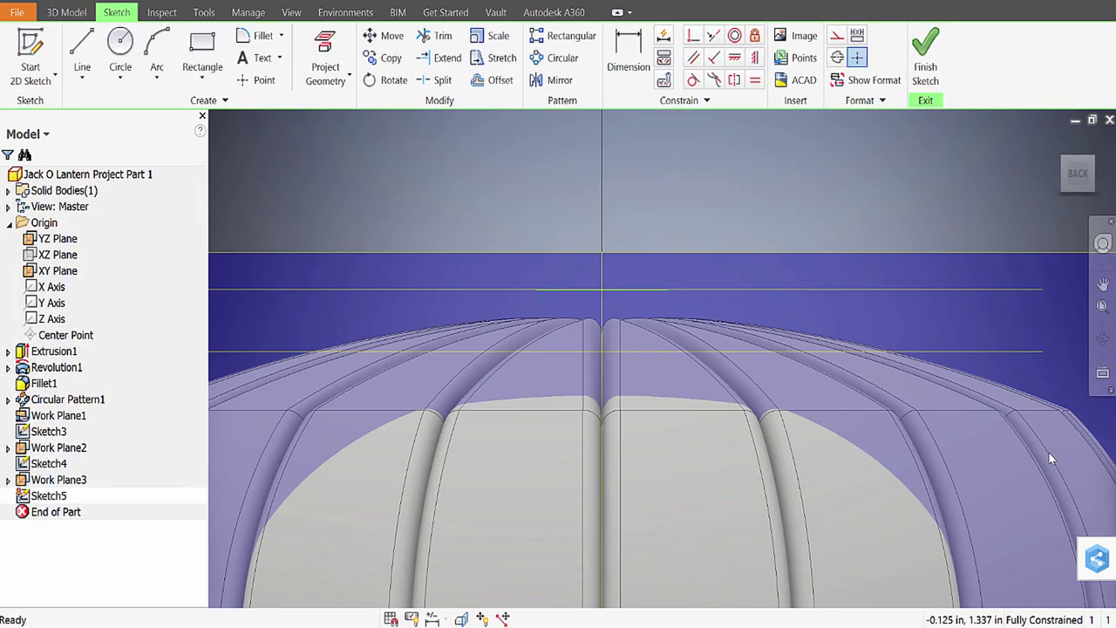
pyautogui.scroll(-2, 1051, 460)
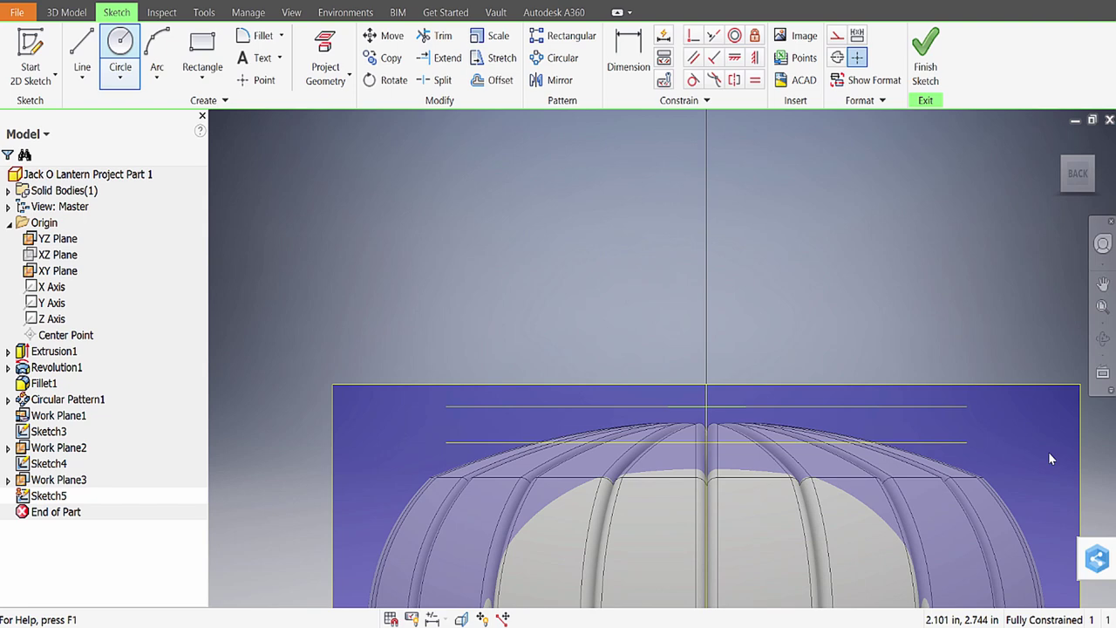
pyautogui.click(120, 52)
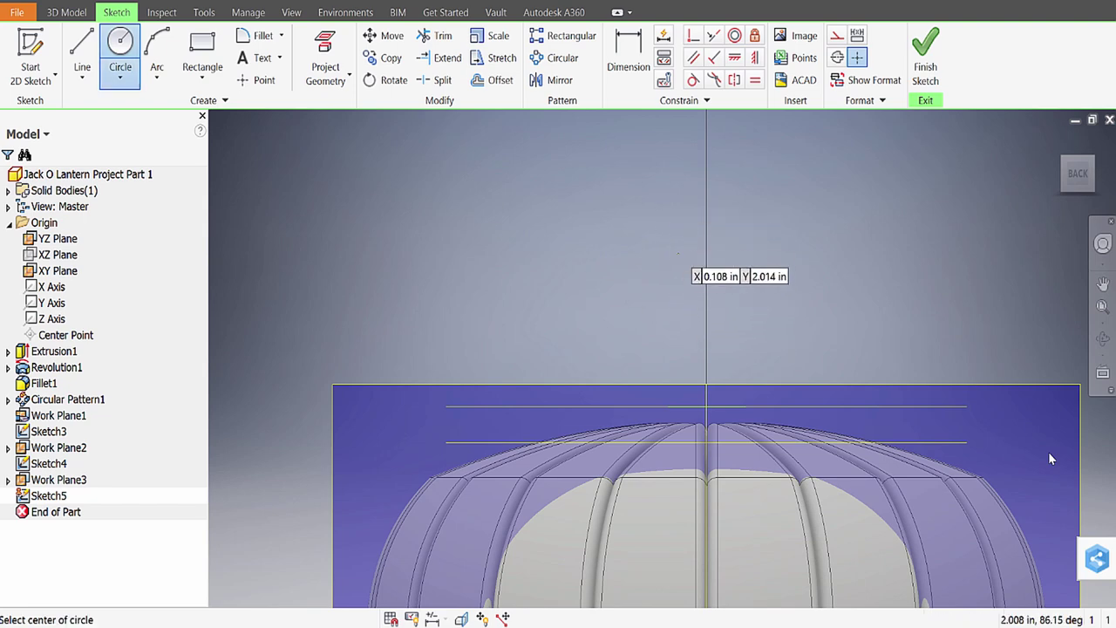
pyautogui.click(681, 237)
pyautogui.click(711, 255)
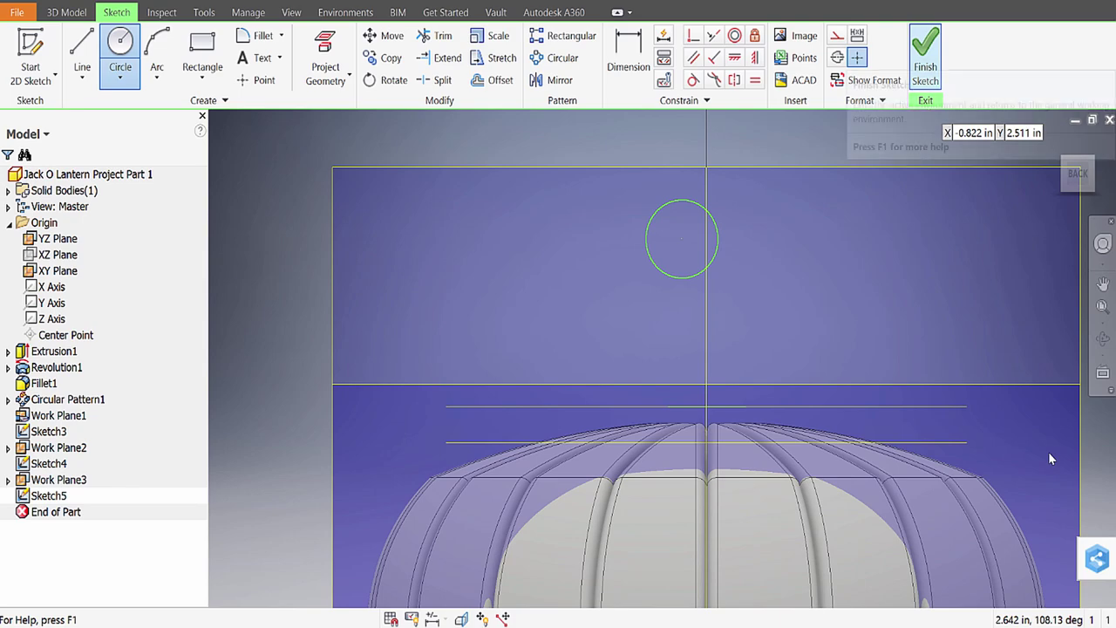
pyautogui.click(925, 57)
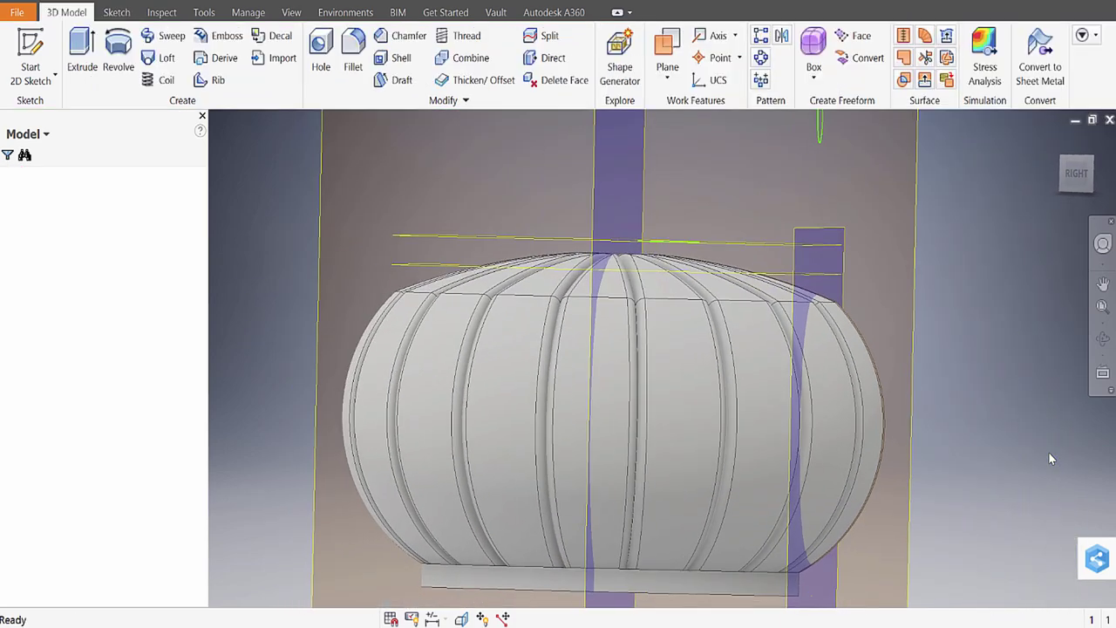
pyautogui.keyDown('shift'); pyautogui.moveTo(1050, 459); pyautogui.dragTo(1051, 459, button='middle'); pyautogui.keyUp('shift')
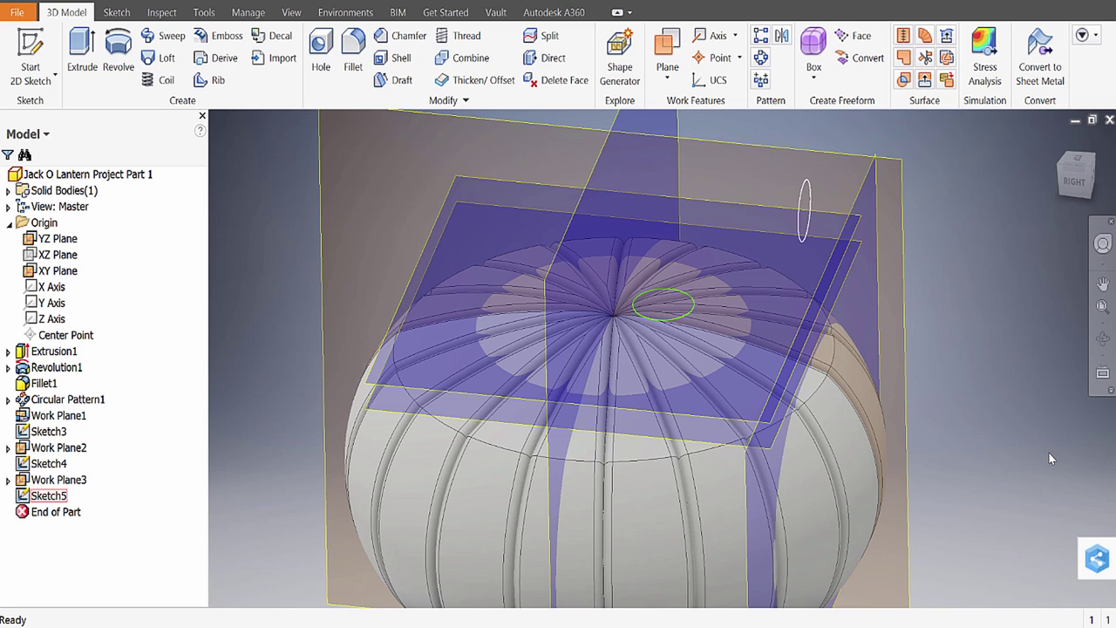
# Loft the circles of Sketch3, Sketch4 and Sketch5 into Loft1, a curved stem.
pyautogui.hotkey('ctrl', 'shift', 'l')
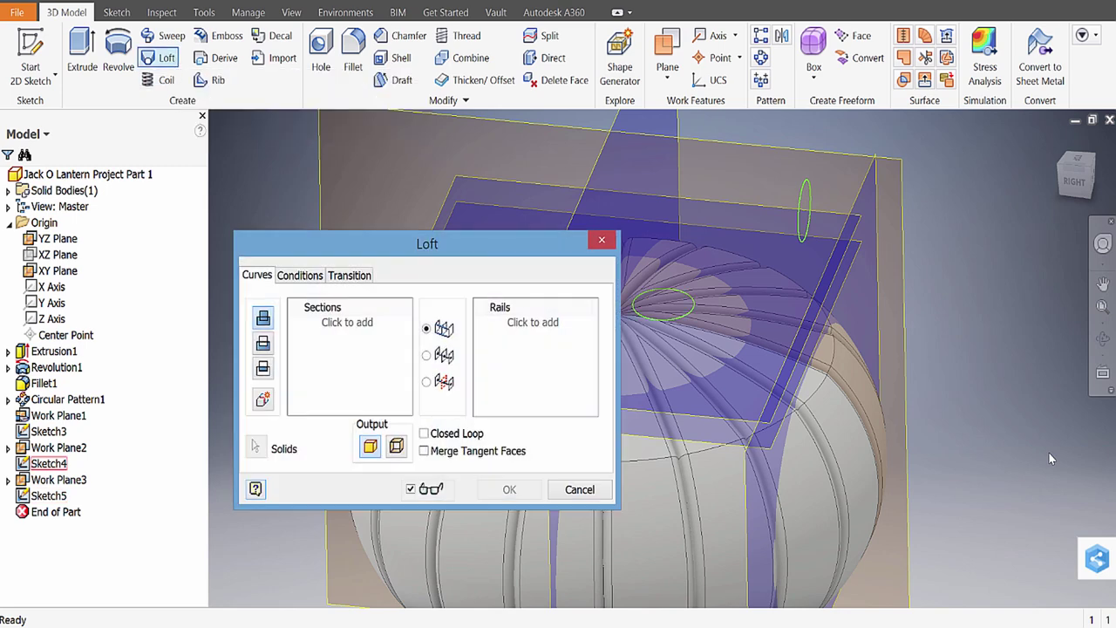
pyautogui.moveTo(510, 243); pyautogui.dragTo(1050, 459)
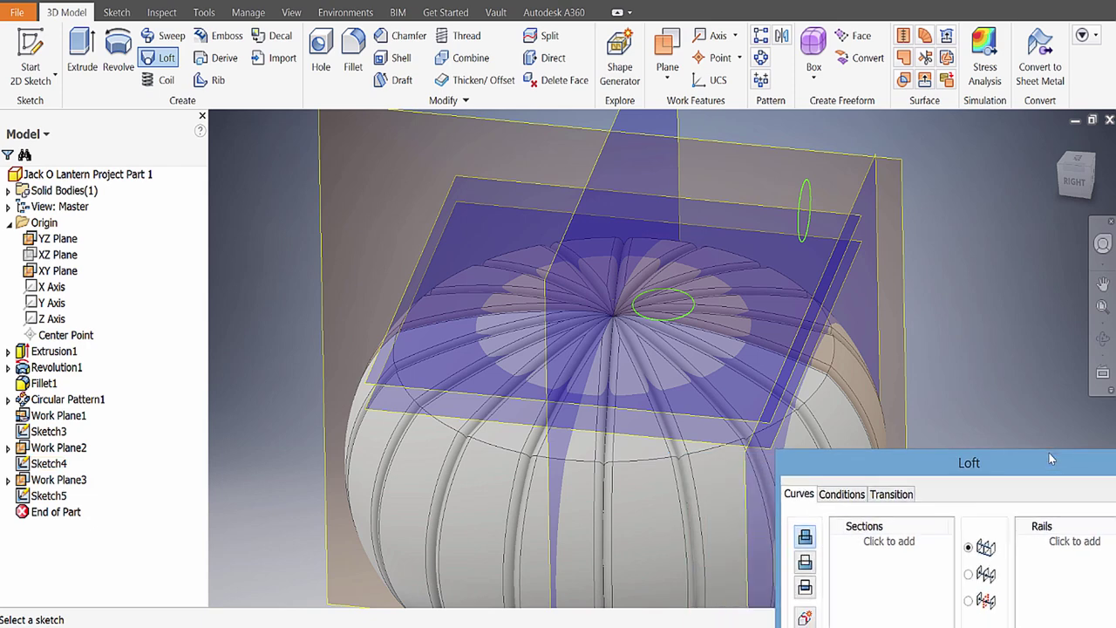
pyautogui.click(614, 325)
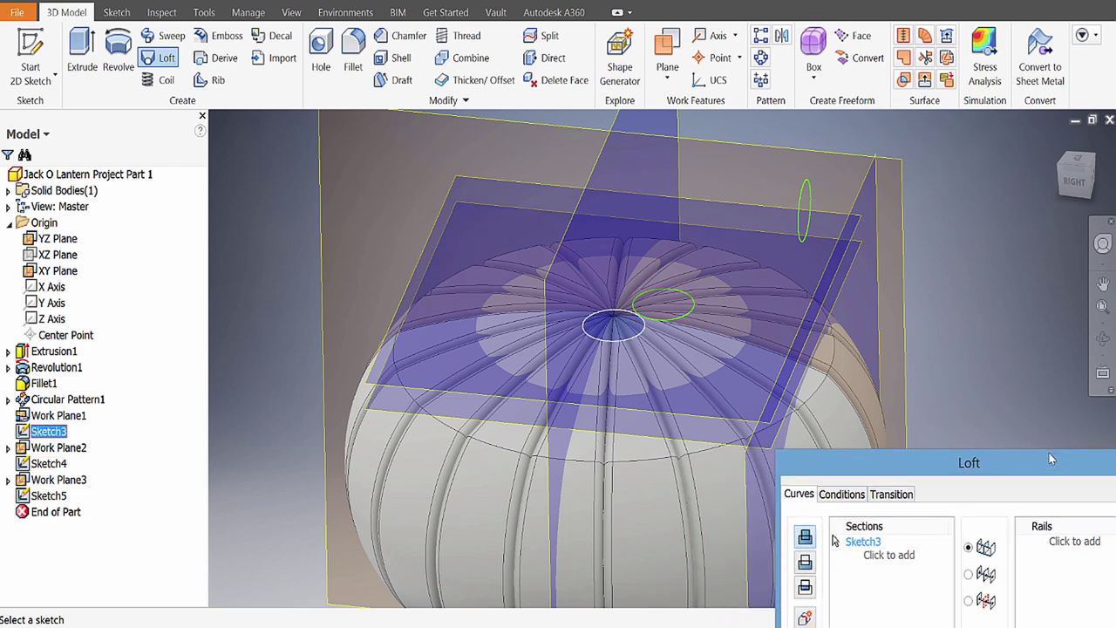
pyautogui.click(662, 305)
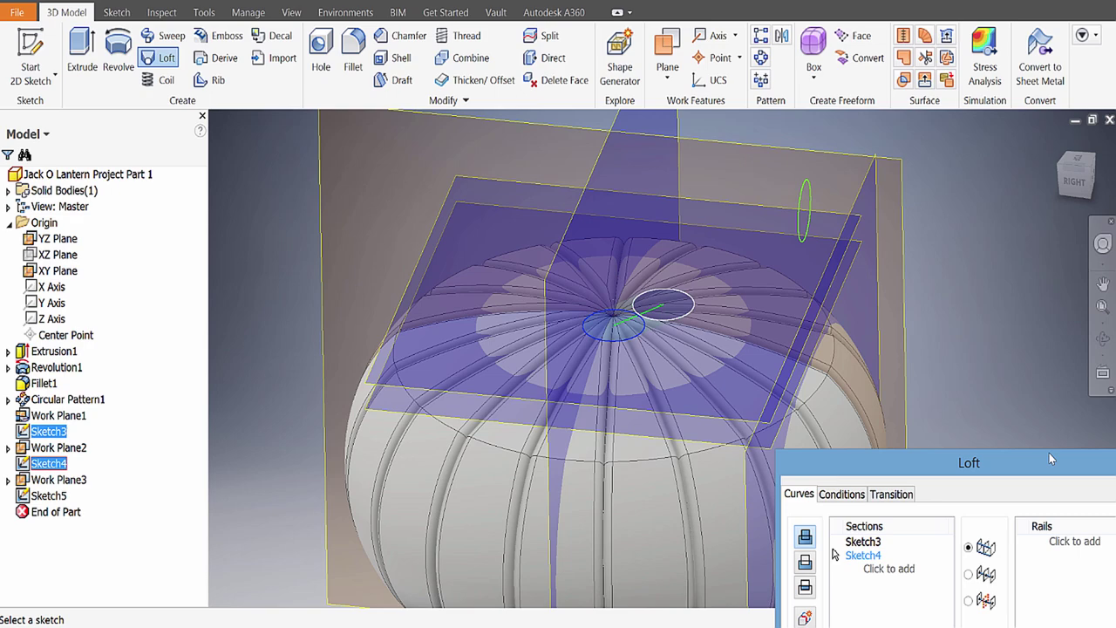
pyautogui.click(801, 209)
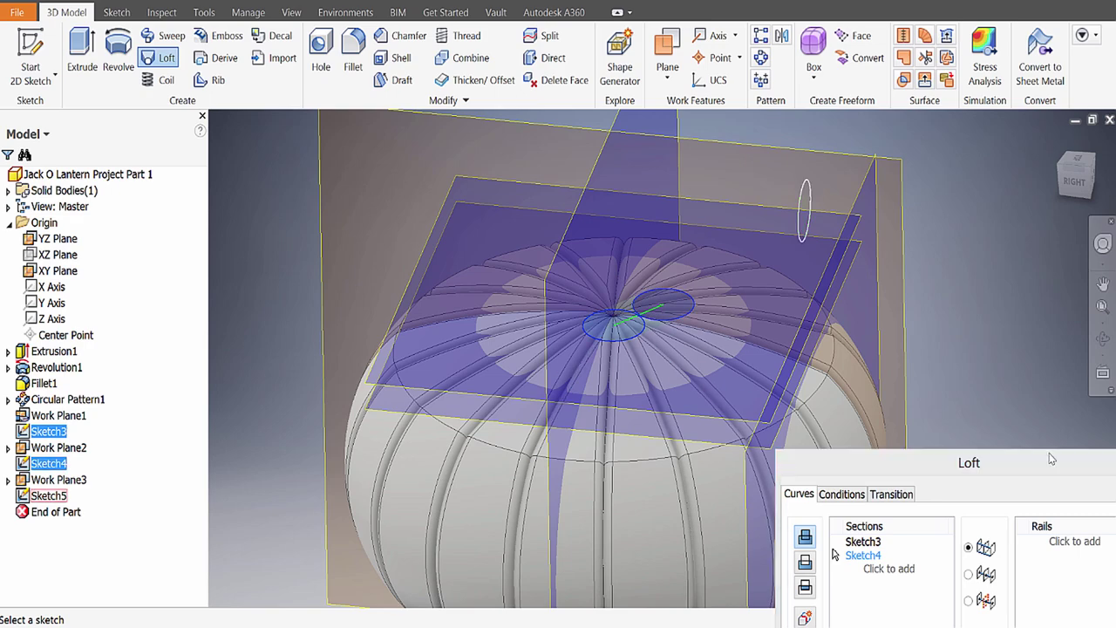
pyautogui.keyDown('shift'); pyautogui.moveTo(1051, 459); pyautogui.dragTo(1050, 460, button='middle'); pyautogui.keyUp('shift')
pyautogui.press('Return')
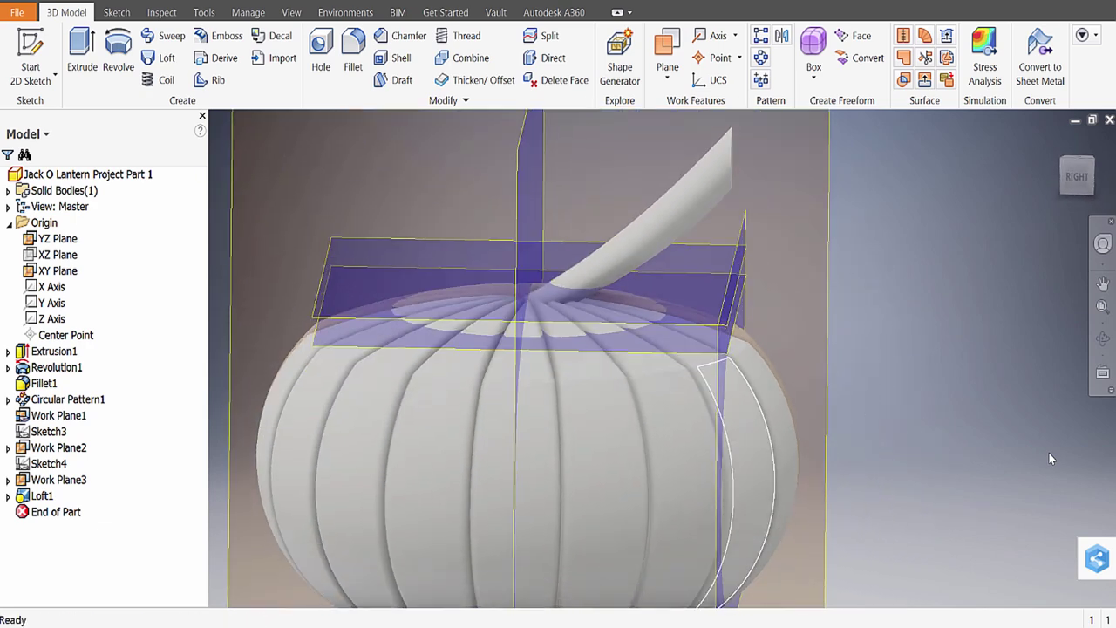
# Change Work Plane2's offset to -0.1875 in and Work Plane3's to -0.9375 in.
pyautogui.press('F4')
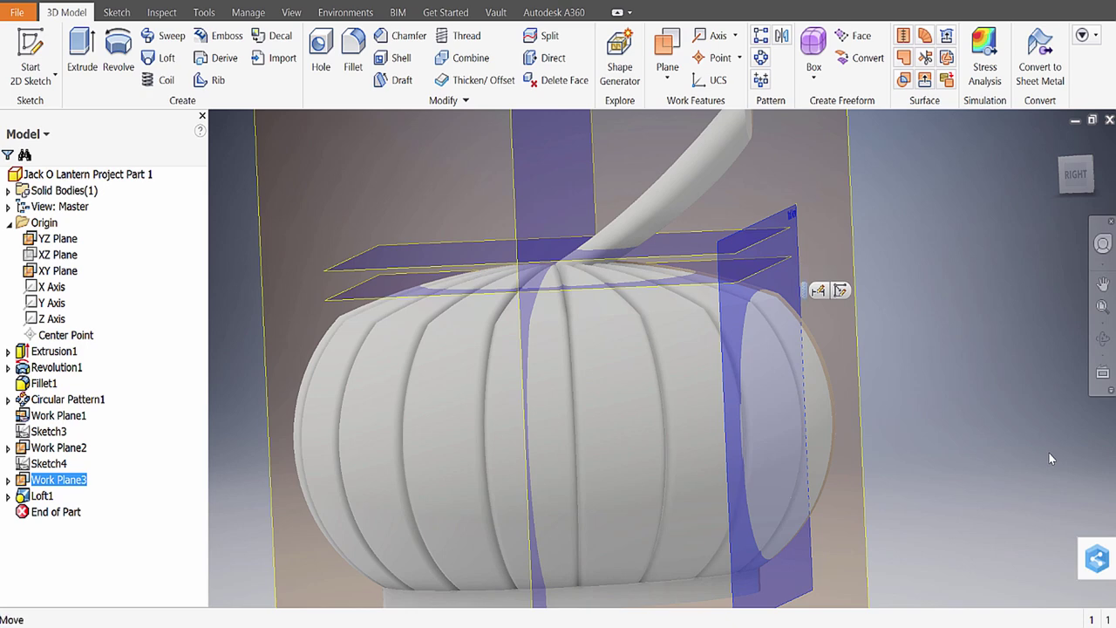
pyautogui.click(58, 479)
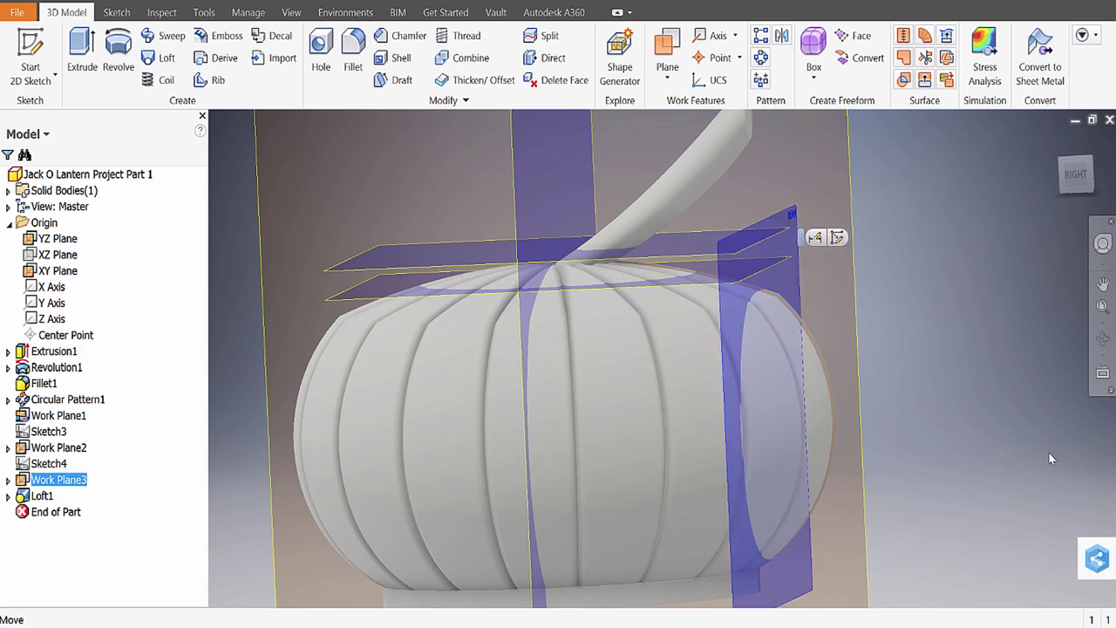
pyautogui.press('F5')
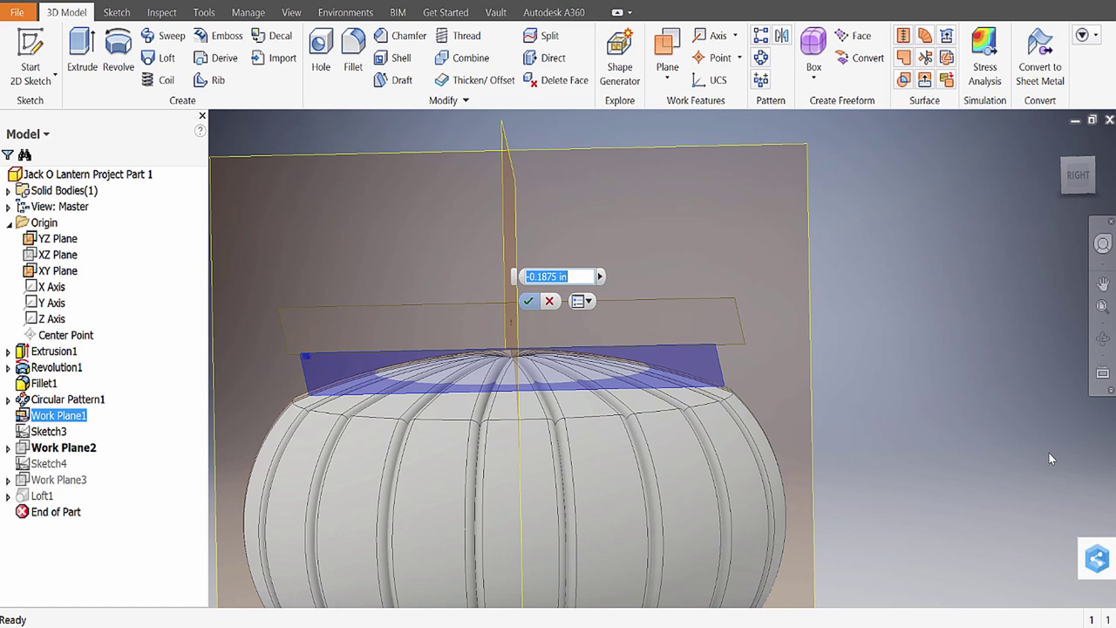
pyautogui.press('Return')
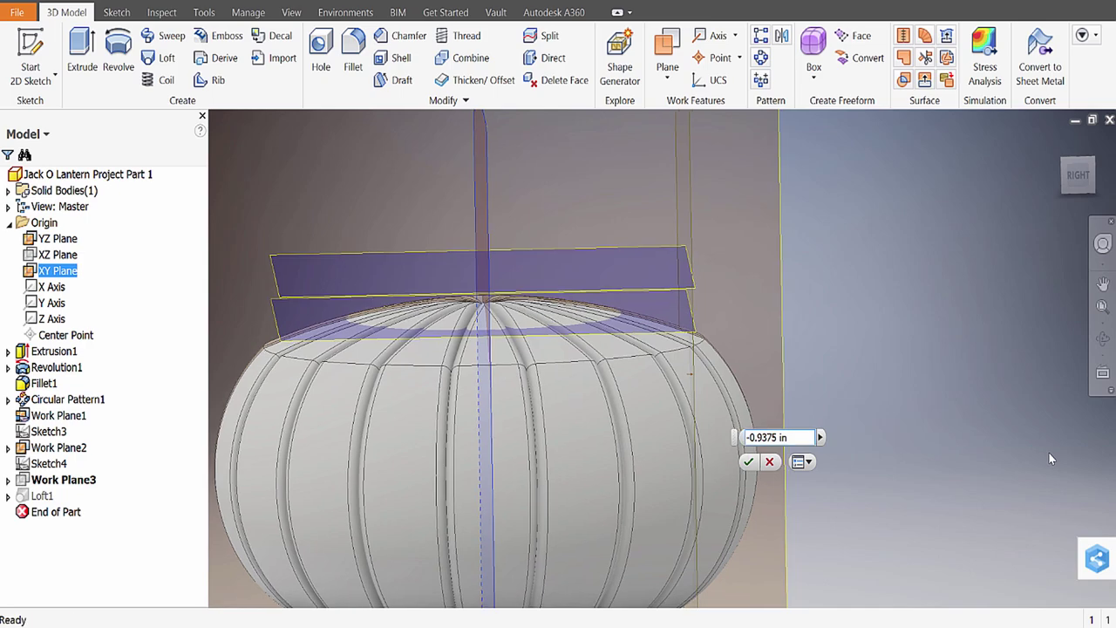
pyautogui.press('Return')
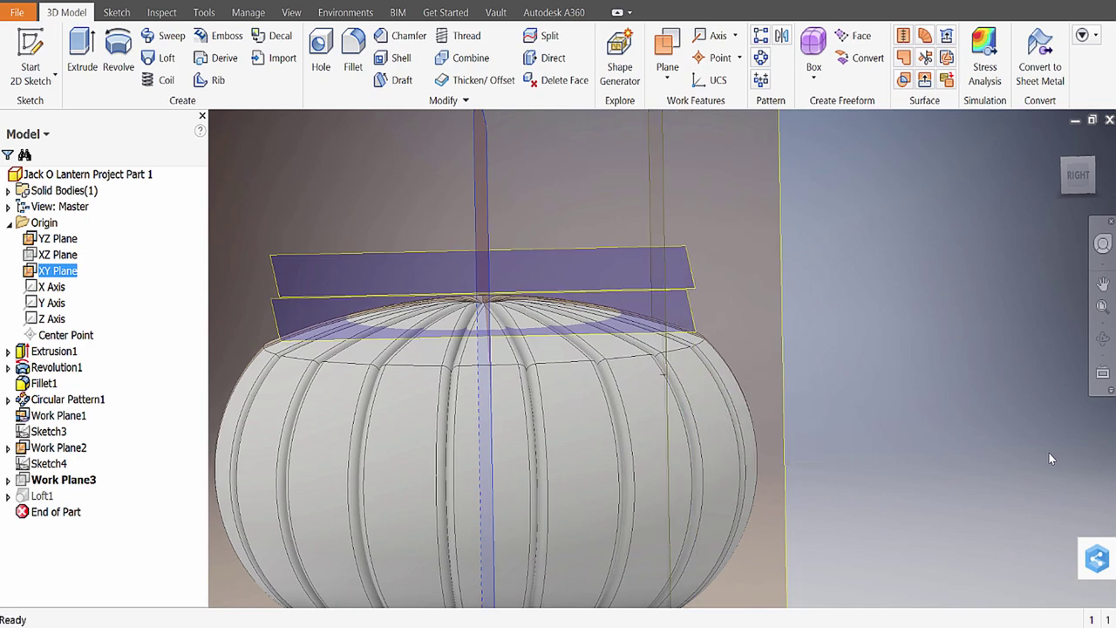
pyautogui.moveTo(1051, 459)
pyautogui.keyDown('shift'); pyautogui.mouseDown(button='middle')
pyautogui.moveTo(1045, 440)
pyautogui.moveTo(1050, 459)
pyautogui.mouseUp(button='middle'); pyautogui.keyUp('shift')
pyautogui.press('Up')
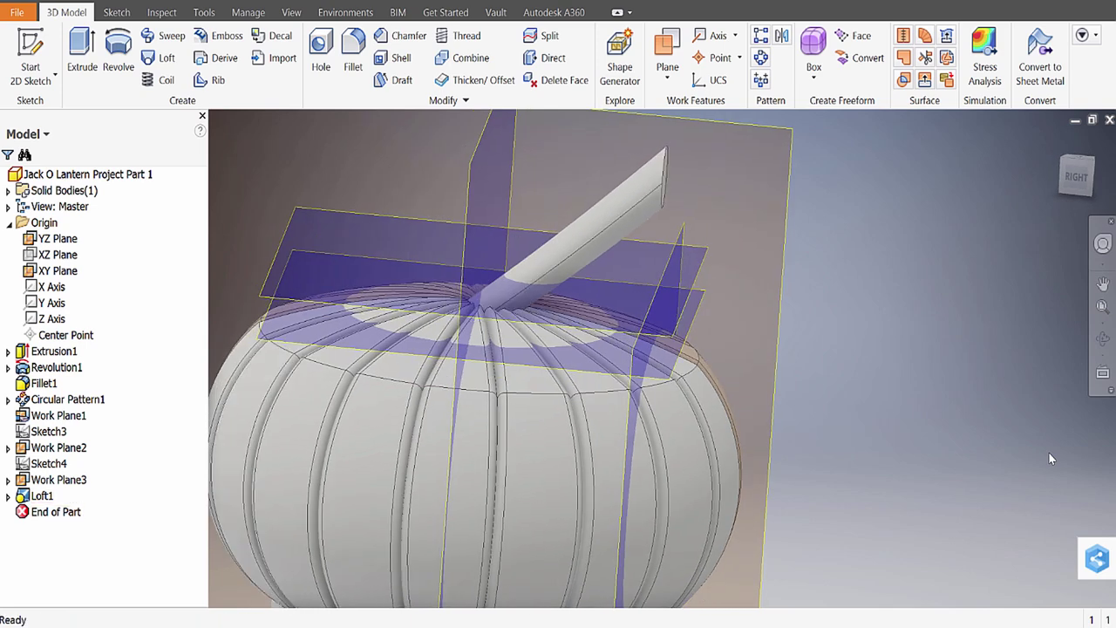
# Edit Sketch4 under Loft1, move its circle up and to the left, and finish the sketch.
pyautogui.press('Right')
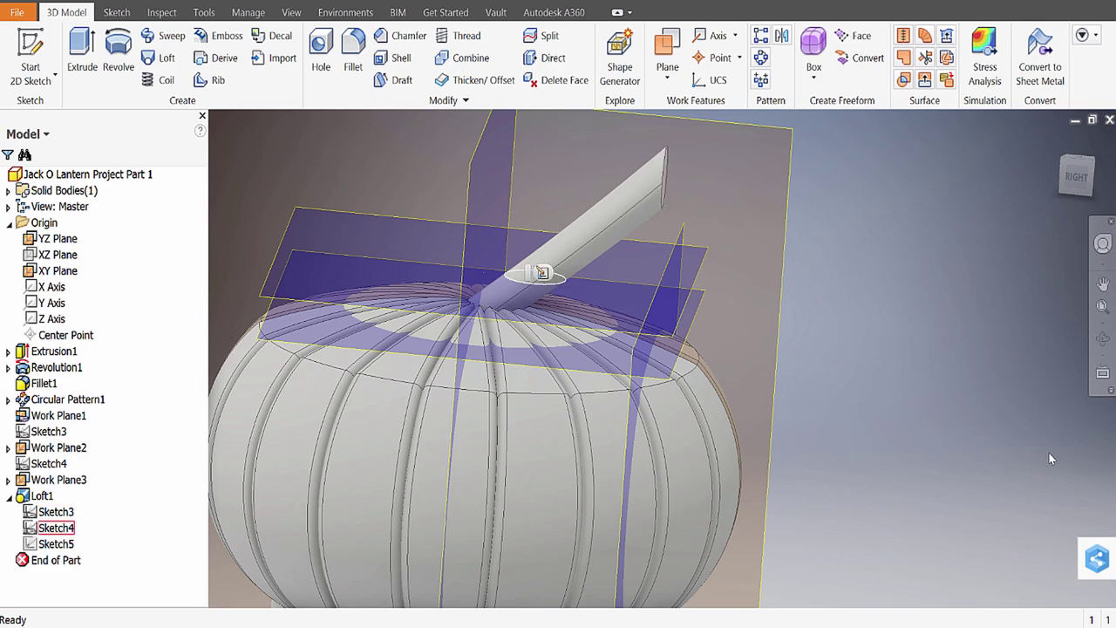
pyautogui.press('Return')
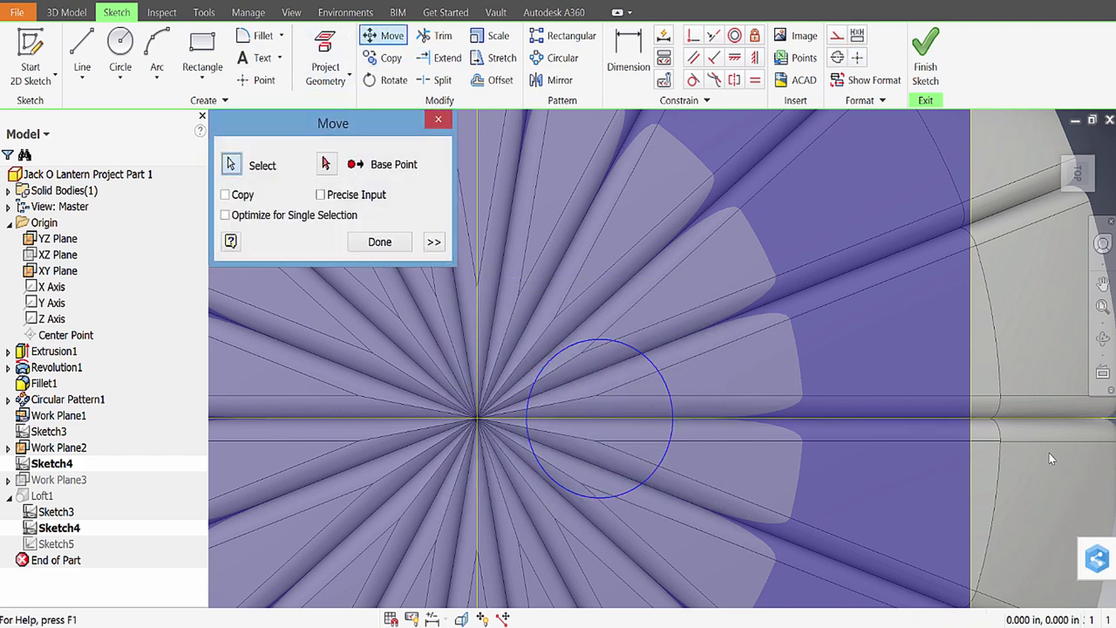
pyautogui.moveTo(1051, 460); pyautogui.dragTo(1096, 439, button='middle')
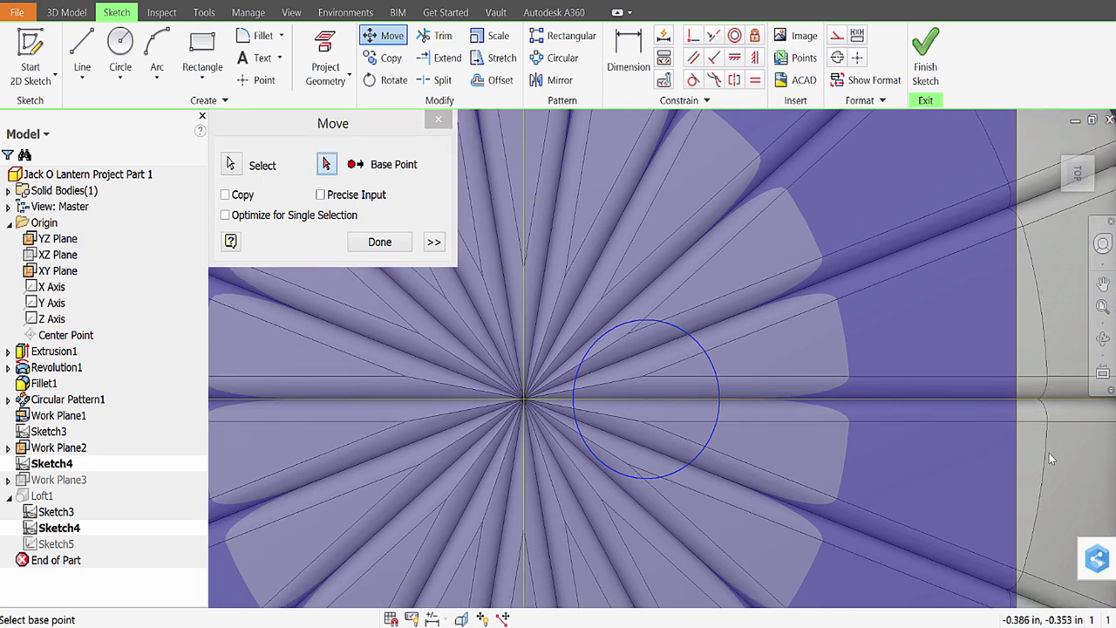
pyautogui.click(645, 399)
pyautogui.click(575, 316)
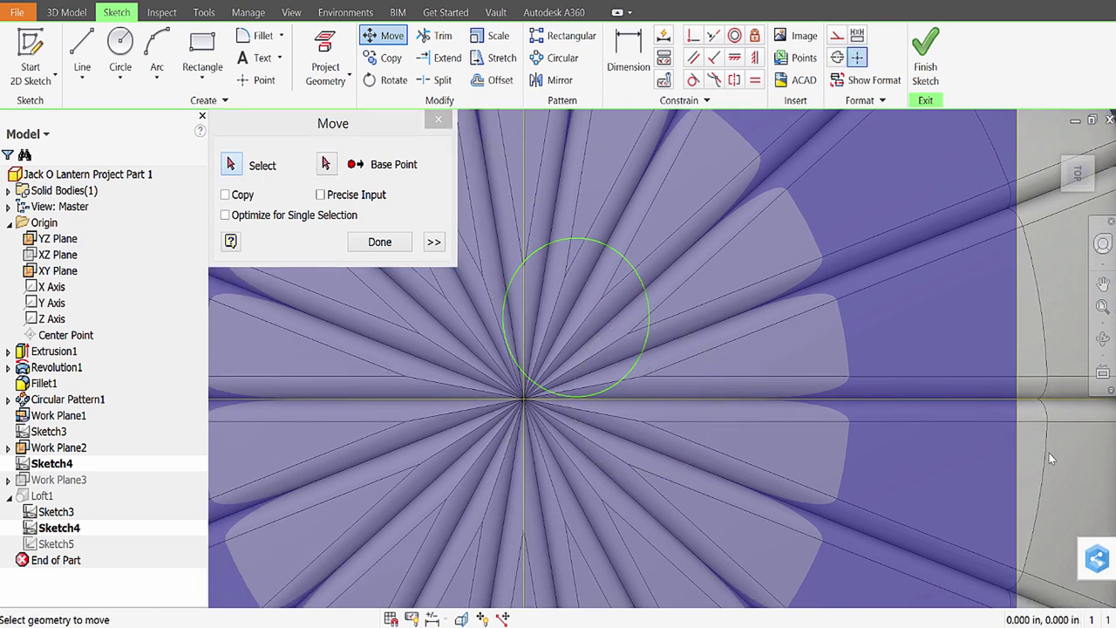
pyautogui.press('Escape')
pyautogui.press('Home')
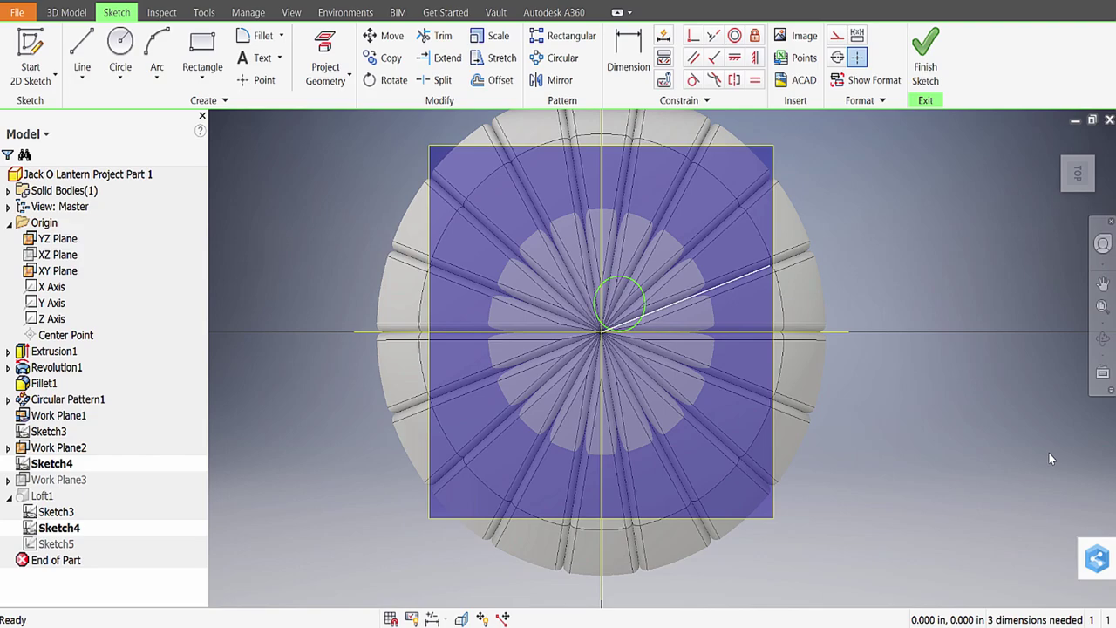
pyautogui.hotkey('ctrl', 'Return')
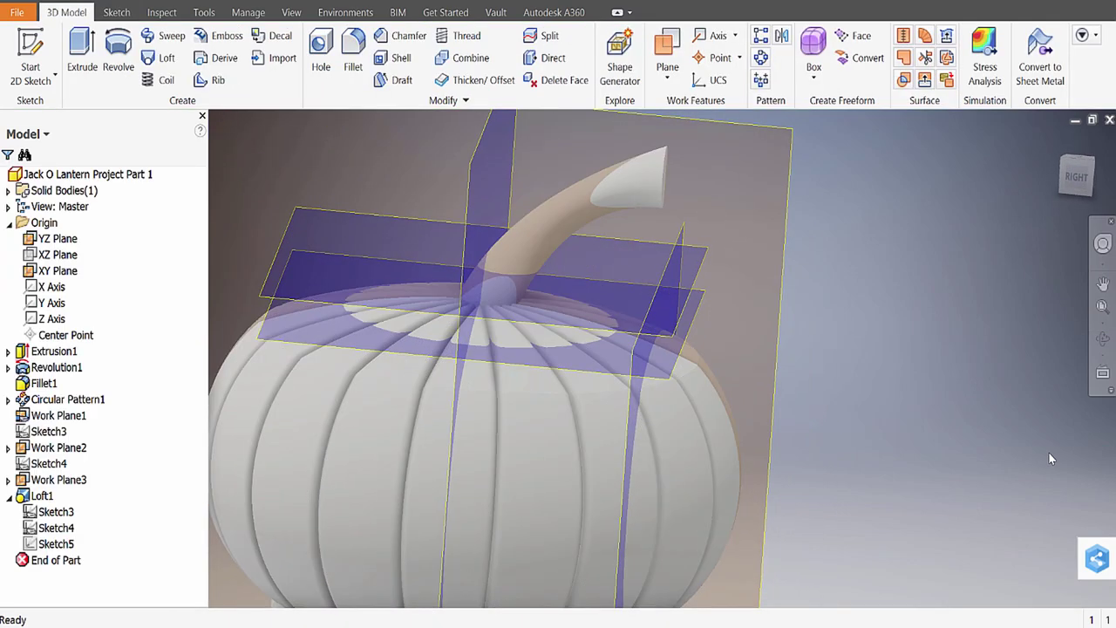
# Orbit the stemmed pumpkin, then offset a plane 2.000 in from YZ and sketch on it.
pyautogui.keyDown('shift'); pyautogui.moveTo(1050, 459); pyautogui.dragTo(1051, 459, button='middle'); pyautogui.keyUp('shift')
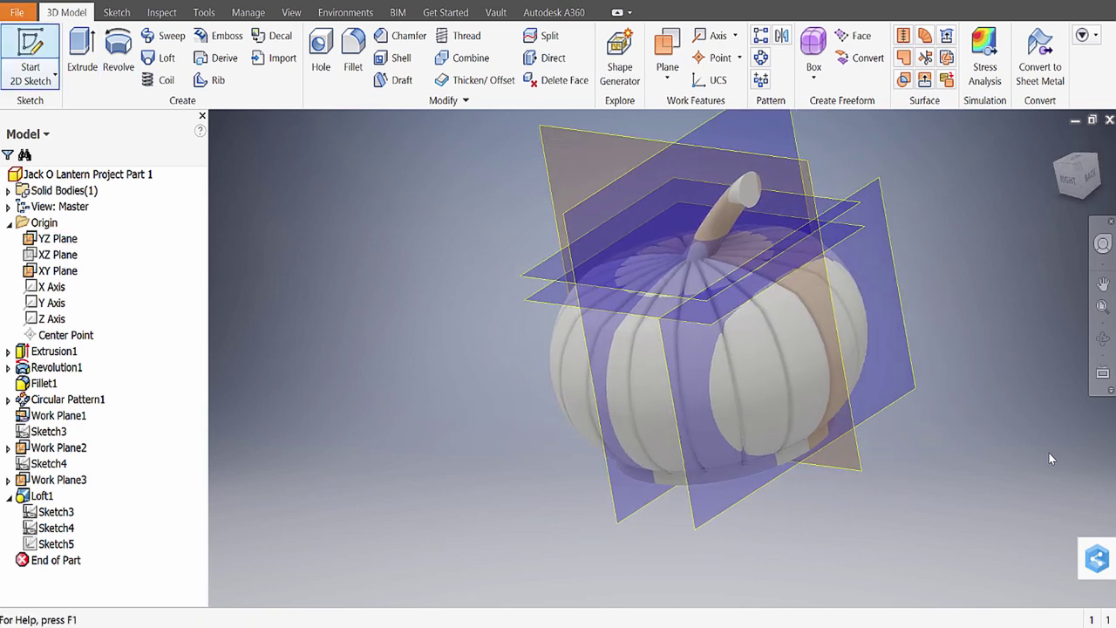
pyautogui.press('s')
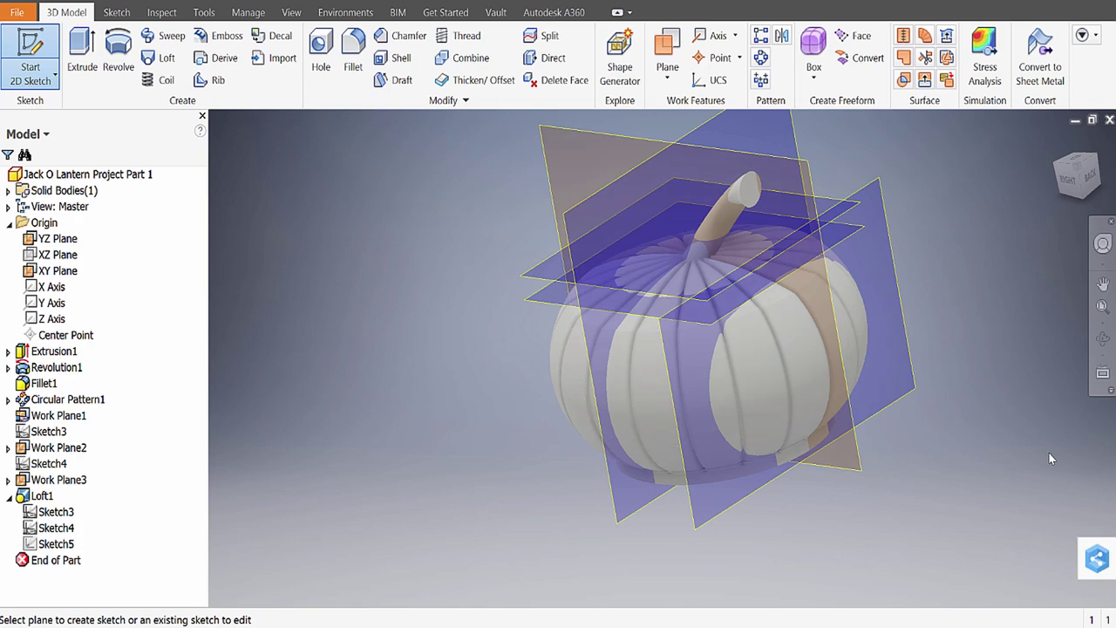
pyautogui.moveTo(1051, 460); pyautogui.dragTo(1050, 459)
pyautogui.keyDown('shift'); pyautogui.moveTo(1050, 460); pyautogui.dragTo(1050, 460, button='middle'); pyautogui.keyUp('shift')
pyautogui.press('Return')
pyautogui.press('s')
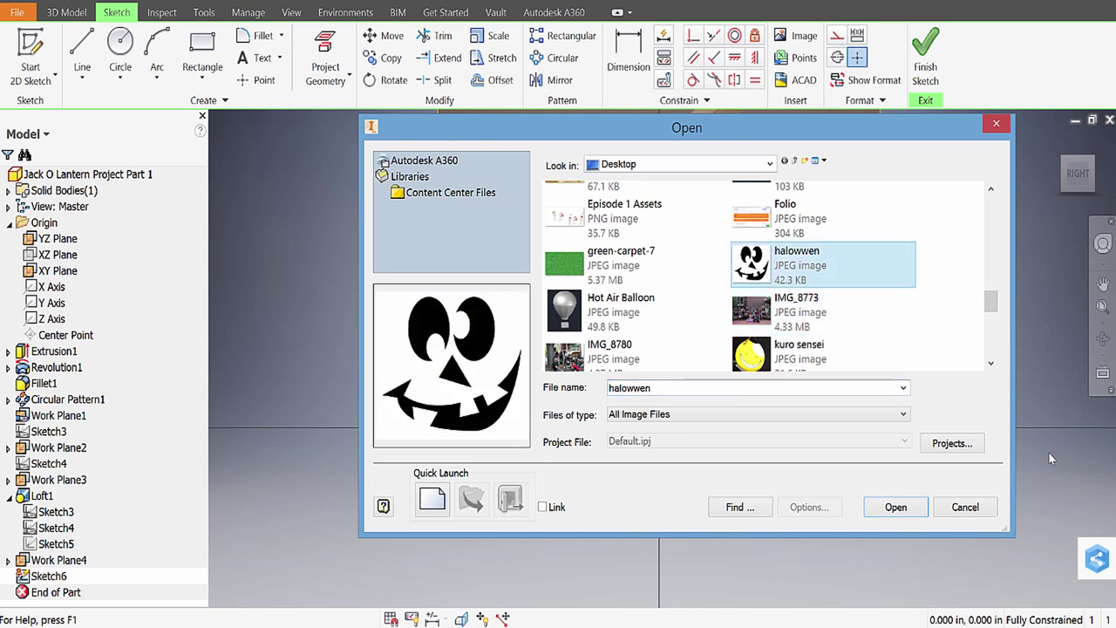
# Open the halowwen face JPEG from the Desktop to insert it into Sketch6.
pyautogui.press('Return')
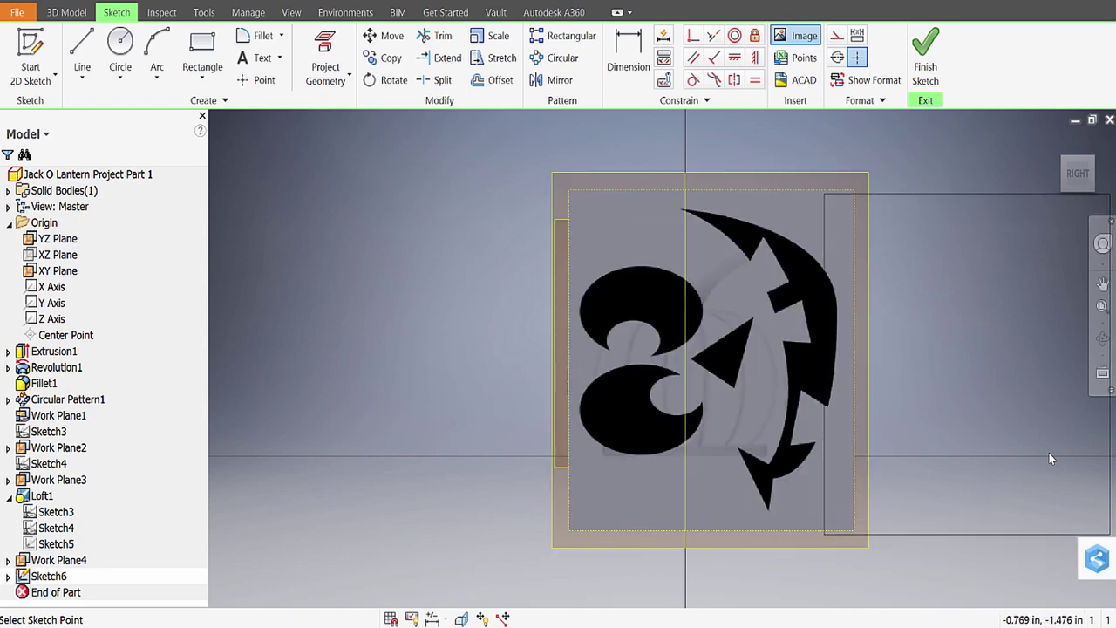
# Move the face image up, scale it down, set it on the pumpkin front, and finish Sketch6.
pyautogui.press('Escape')
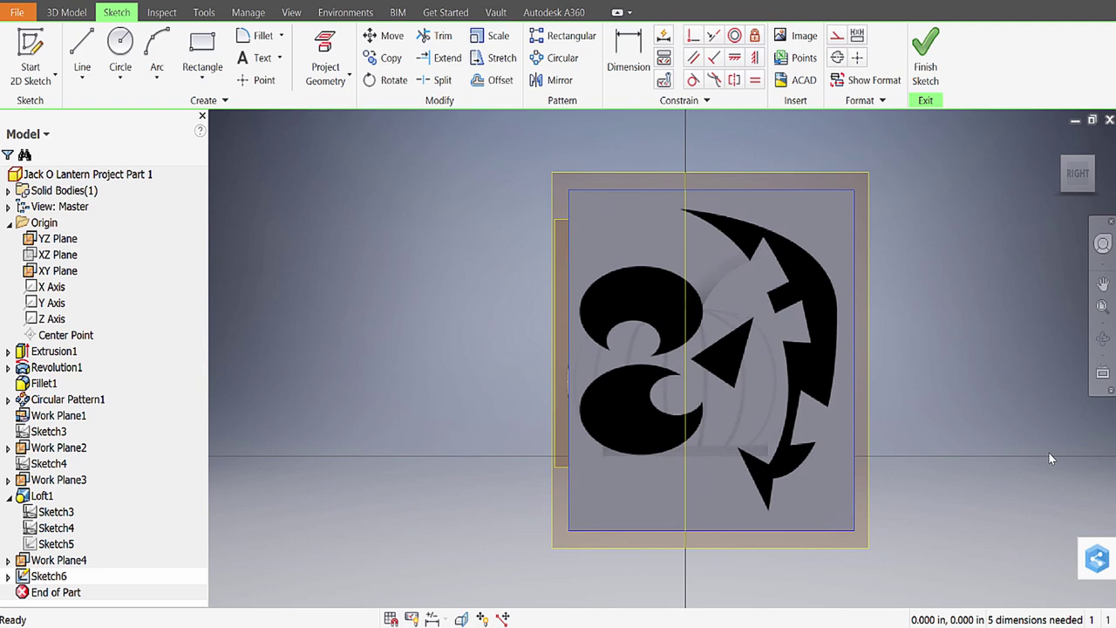
pyautogui.moveTo(711, 359)
pyautogui.mouseDown()
pyautogui.moveTo(685, 149)
pyautogui.moveTo(704, 62)
pyautogui.moveTo(726, 18)
pyautogui.moveTo(788, 19)
pyautogui.moveTo(762, 54)
pyautogui.moveTo(682, 296)
pyautogui.moveTo(695, 267)
pyautogui.mouseUp()
pyautogui.scroll(-2, 699, 442)
pyautogui.scroll(3, 699, 441)
pyautogui.scroll(3, 1050, 458)
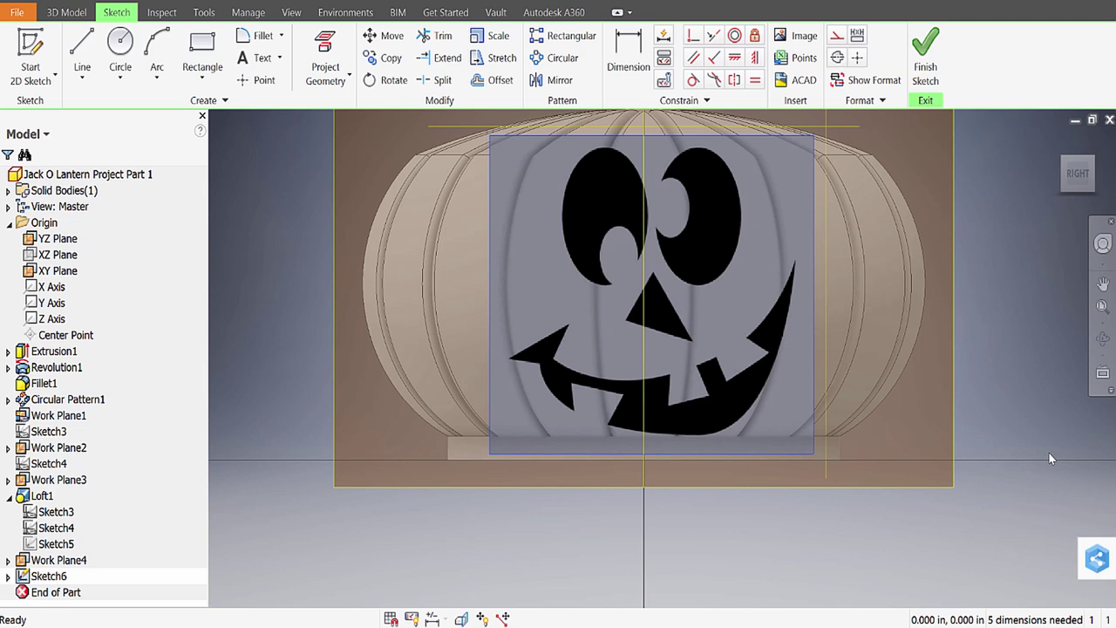
pyautogui.moveTo(814, 135); pyautogui.dragTo(756, 192)
pyautogui.moveTo(622, 322); pyautogui.dragTo(648, 292)
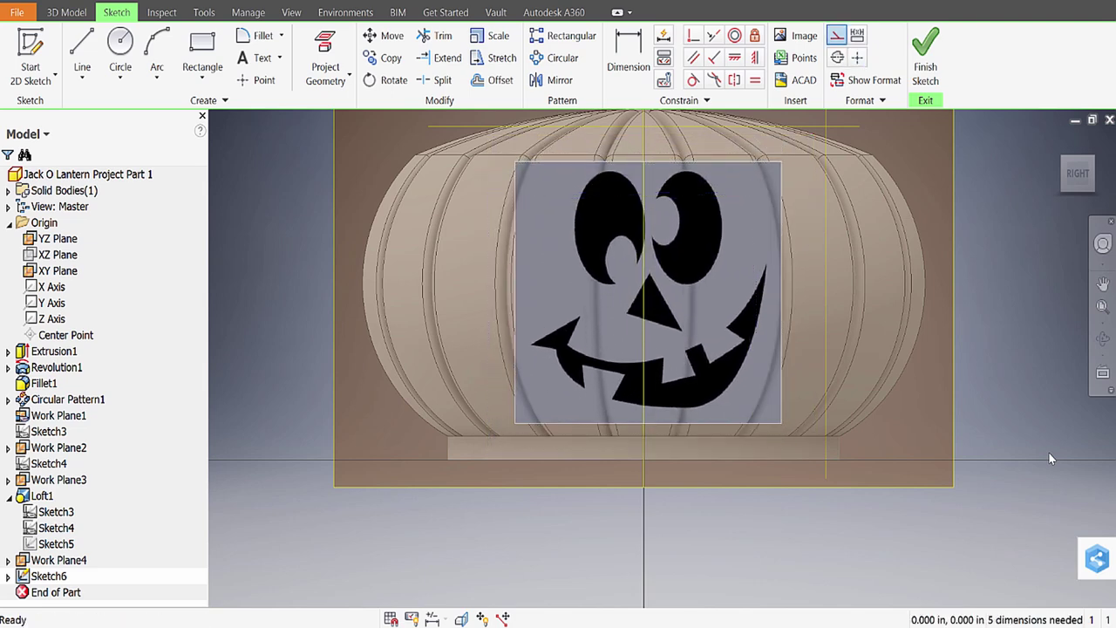
pyautogui.scroll(-3, 1050, 459)
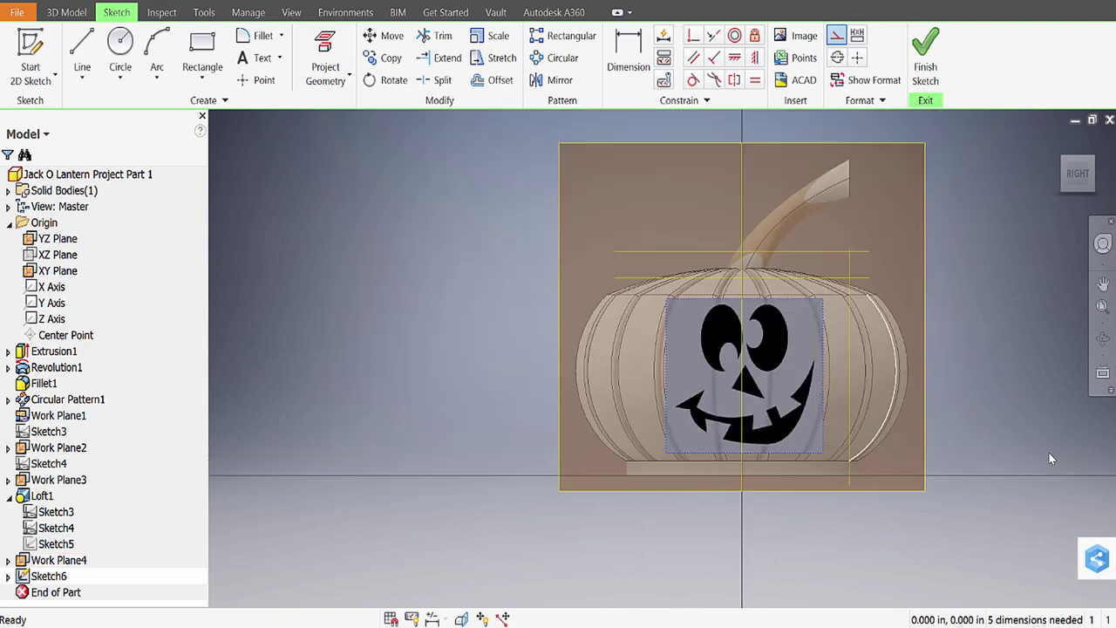
pyautogui.hotkey('ctrl', 'Return')
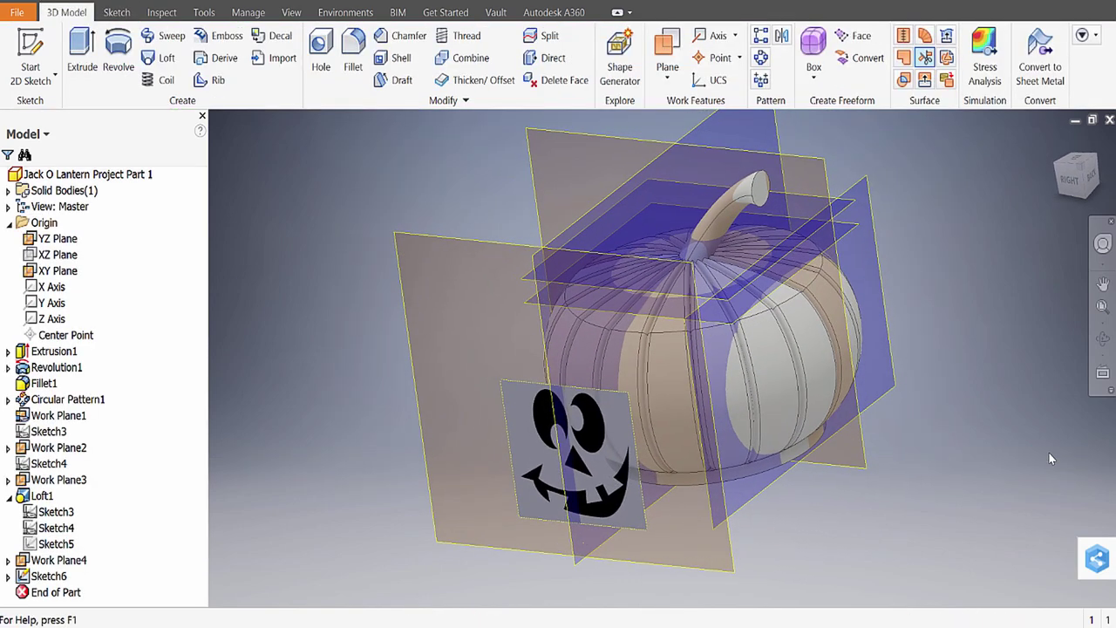
# Start a sketch on Work Plane4 and arc along the left eye's outline.
pyautogui.press('s')
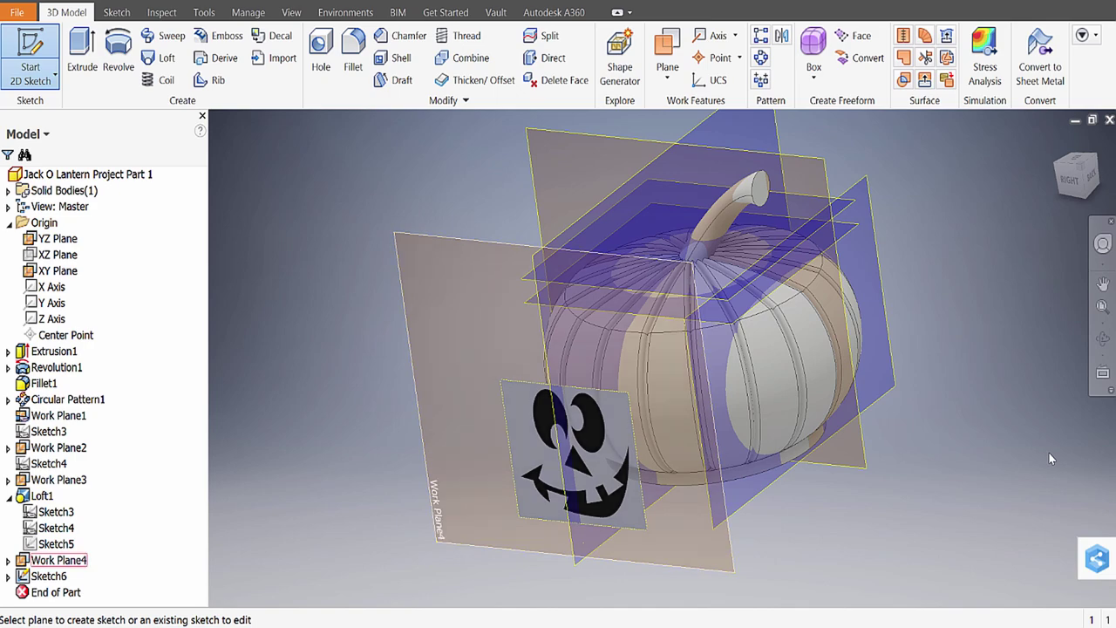
pyautogui.click(58, 560)
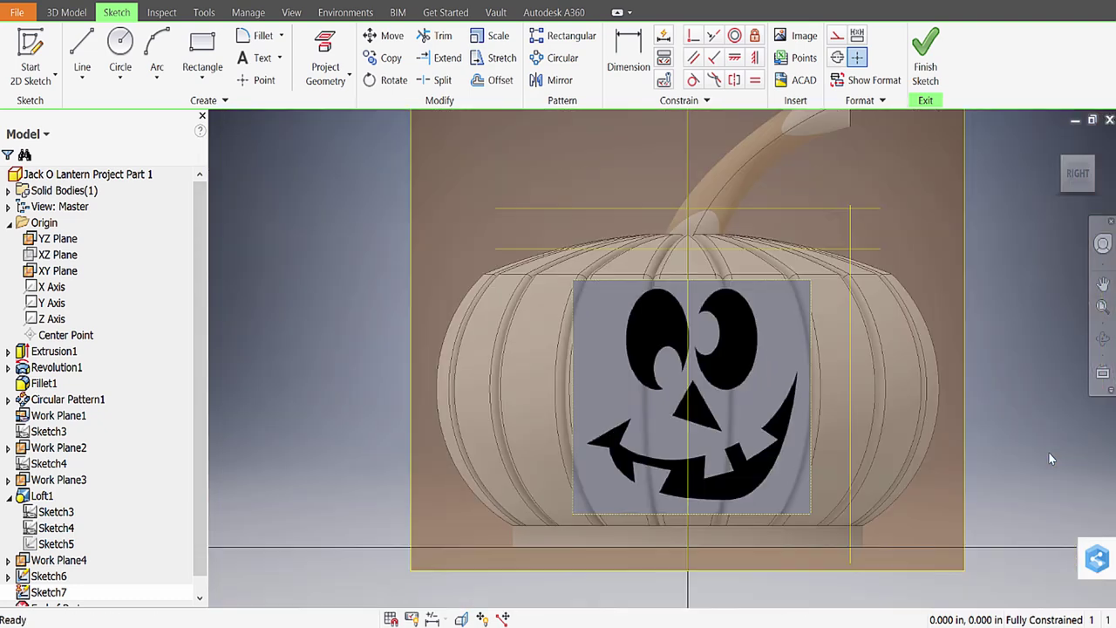
pyautogui.press('c')
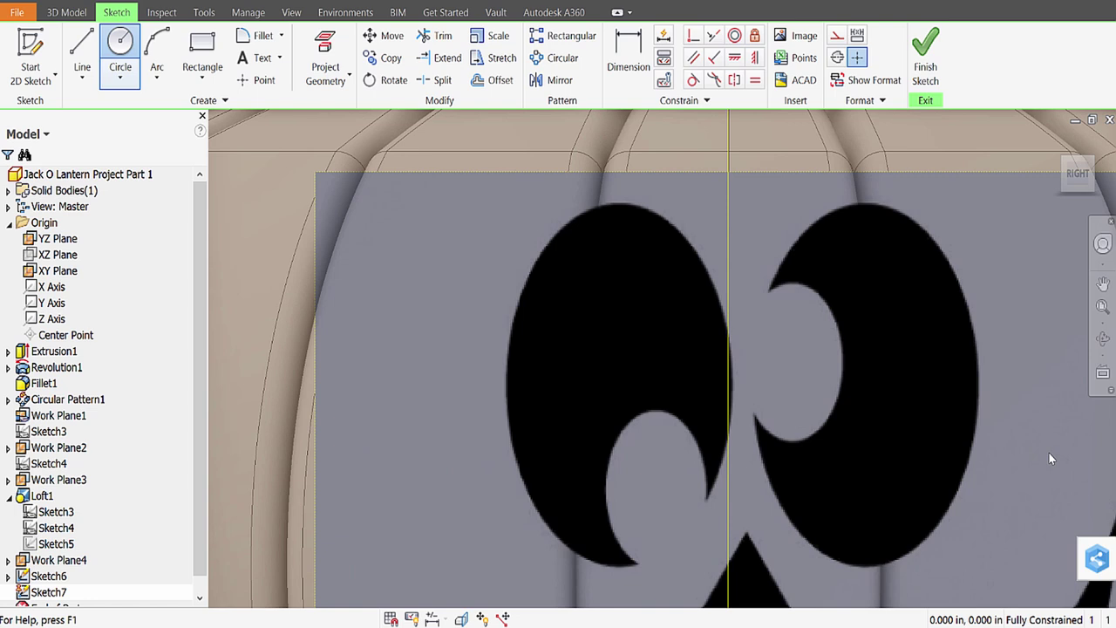
pyautogui.press('a')
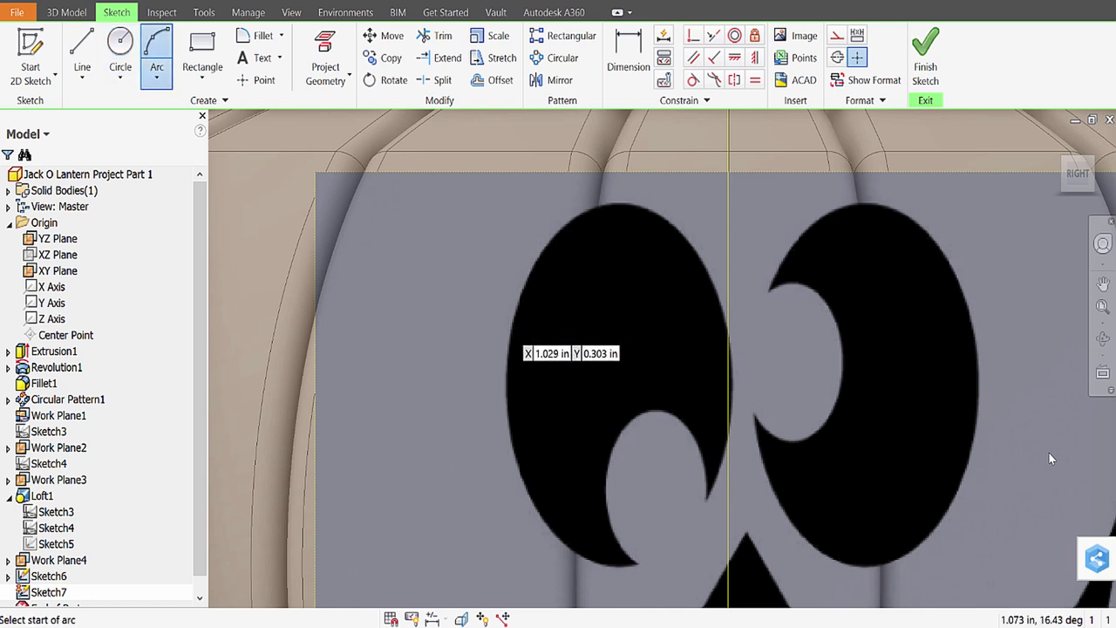
pyautogui.click(511, 330)
pyautogui.press('Return')
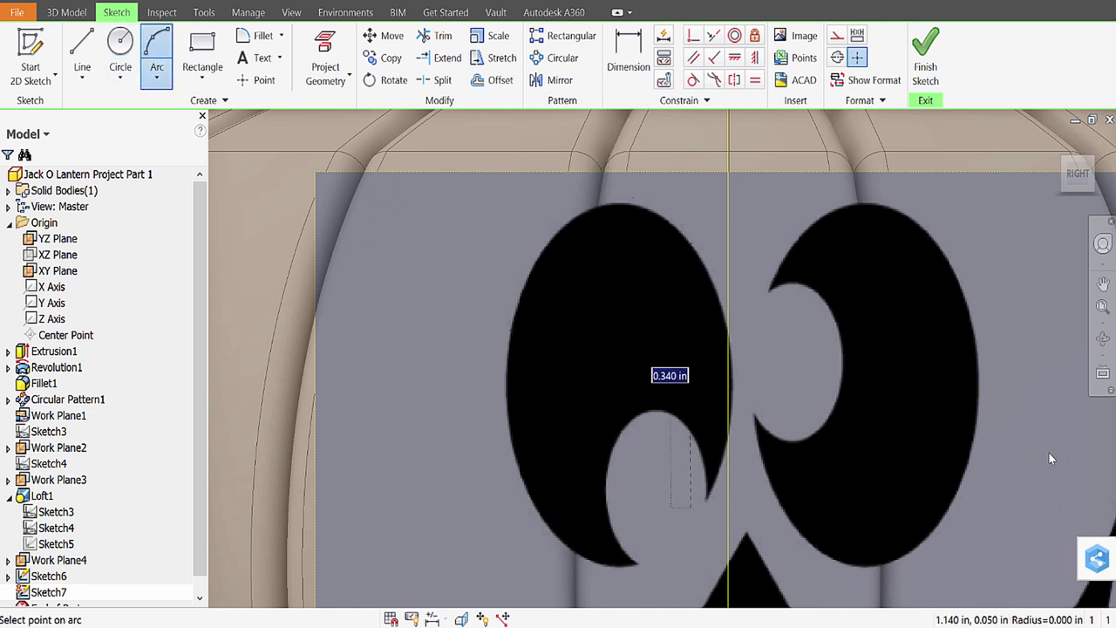
pyautogui.scroll(3, 638, 434)
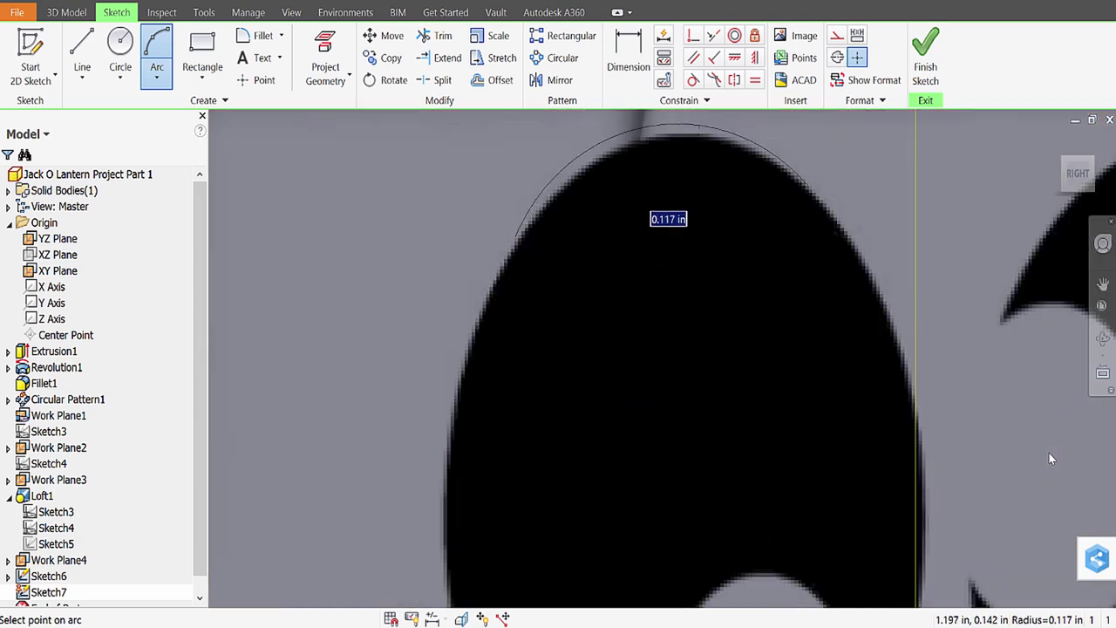
pyautogui.press('Return')
pyautogui.press('Return')
pyautogui.scroll(3, 785, 540)
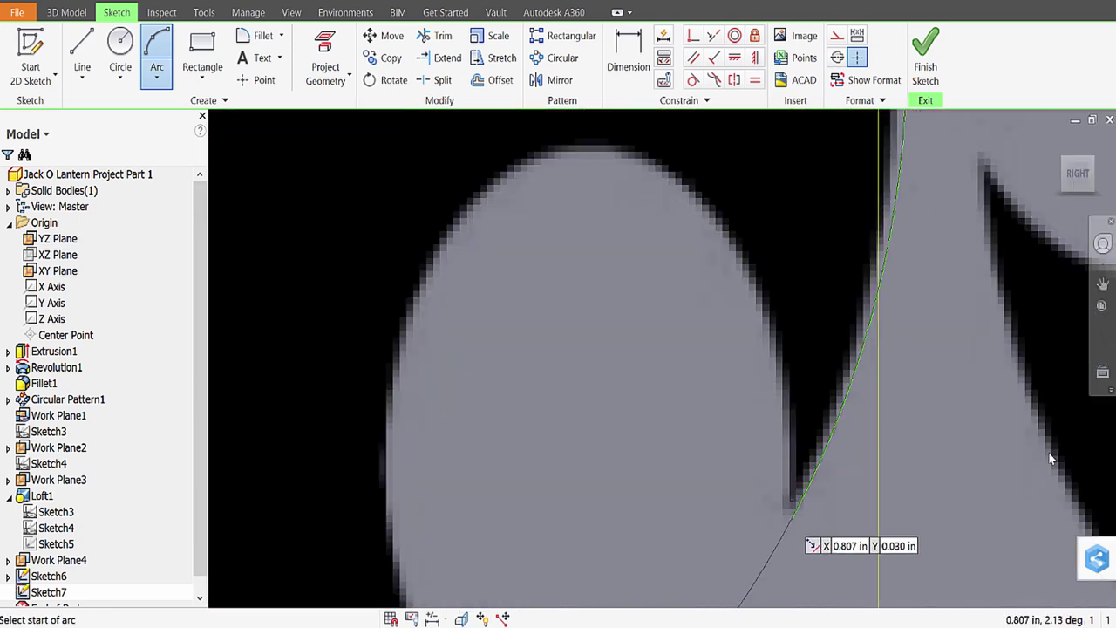
# Complete the left eye with further arcs, including its curl.
pyautogui.press('Return')
pyautogui.press('Return')
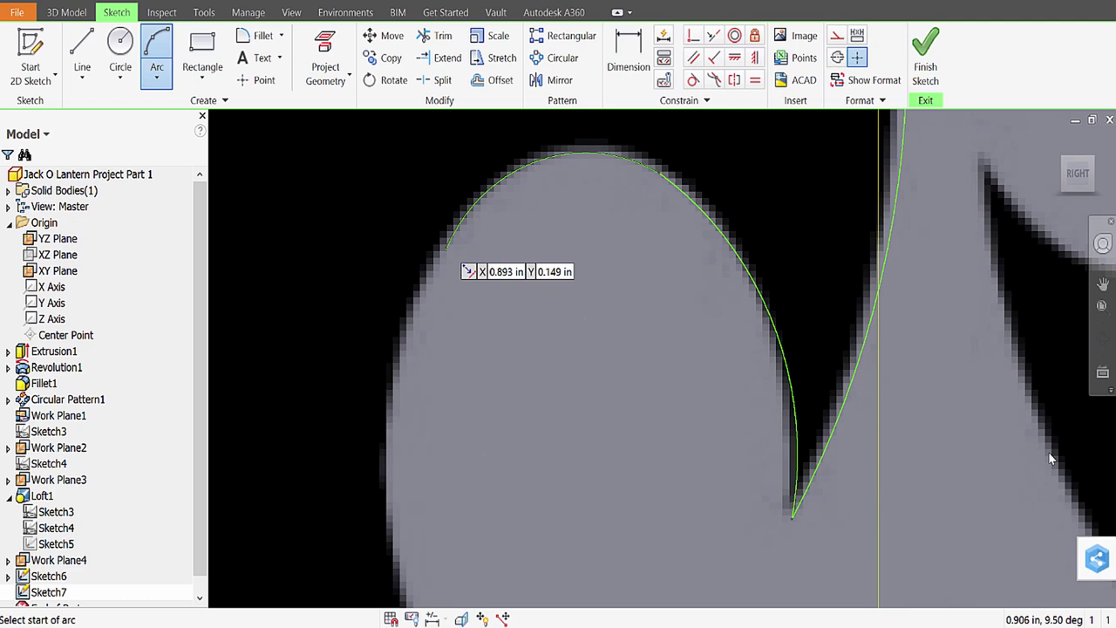
pyautogui.moveTo(1051, 458); pyautogui.dragTo(1066, 174, button='middle')
pyautogui.press('Return')
pyautogui.press('Return')
pyautogui.press('Return')
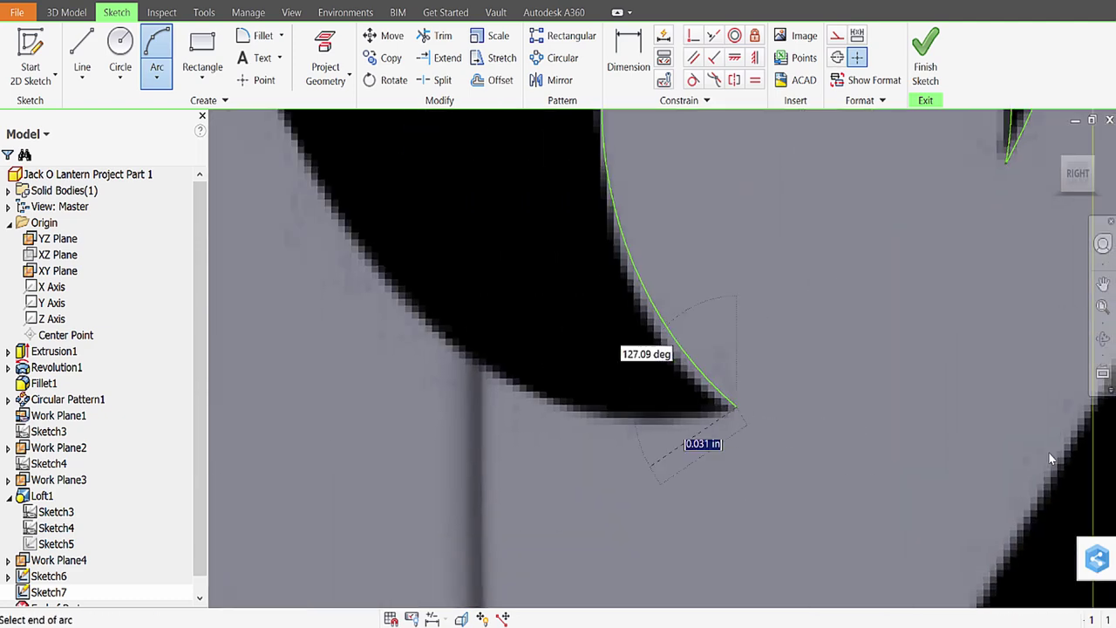
pyautogui.press('Return')
pyautogui.press('Return')
pyautogui.press('Return')
pyautogui.press('Return')
pyautogui.press('Return')
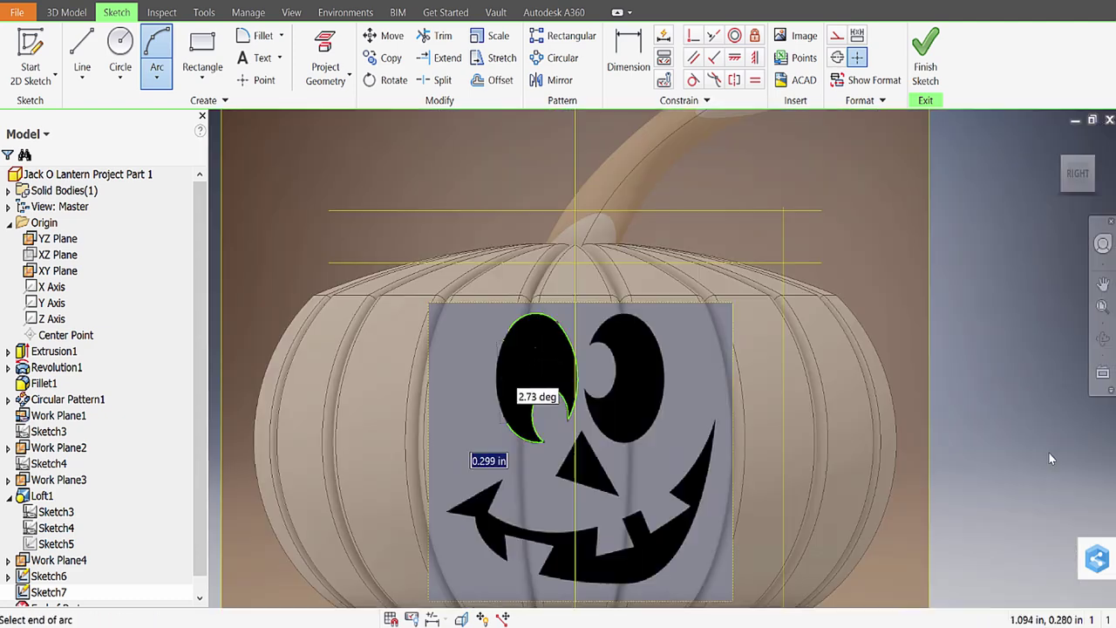
pyautogui.press('Return')
pyautogui.press('Return')
pyautogui.press('Return')
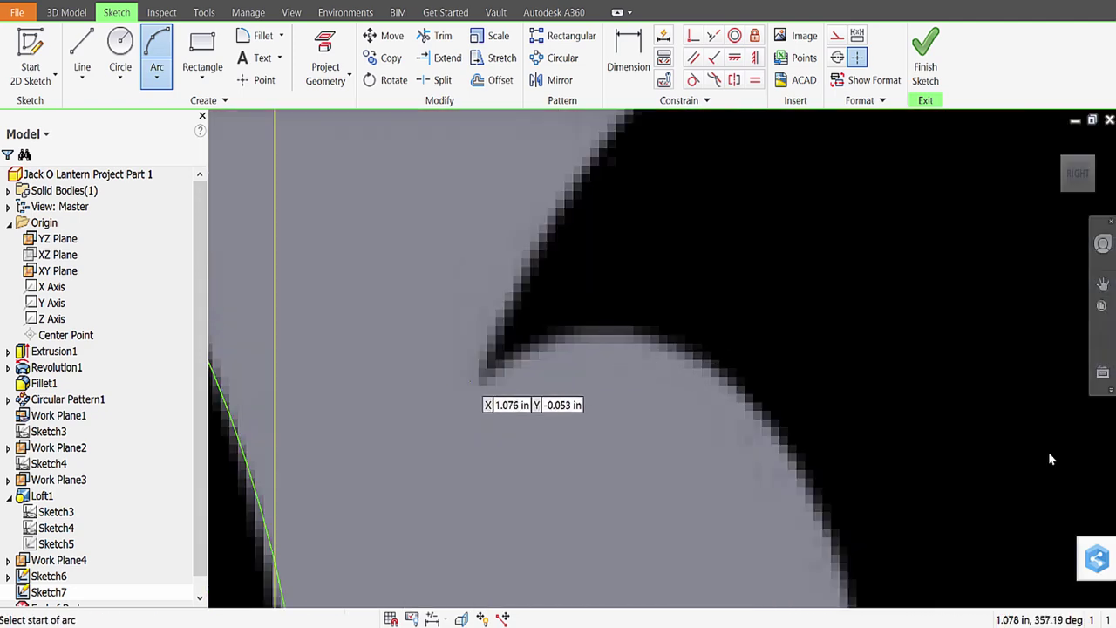
# Trace the right eye's curves and curl with arcs.
pyautogui.press('Return')
pyautogui.press('Return')
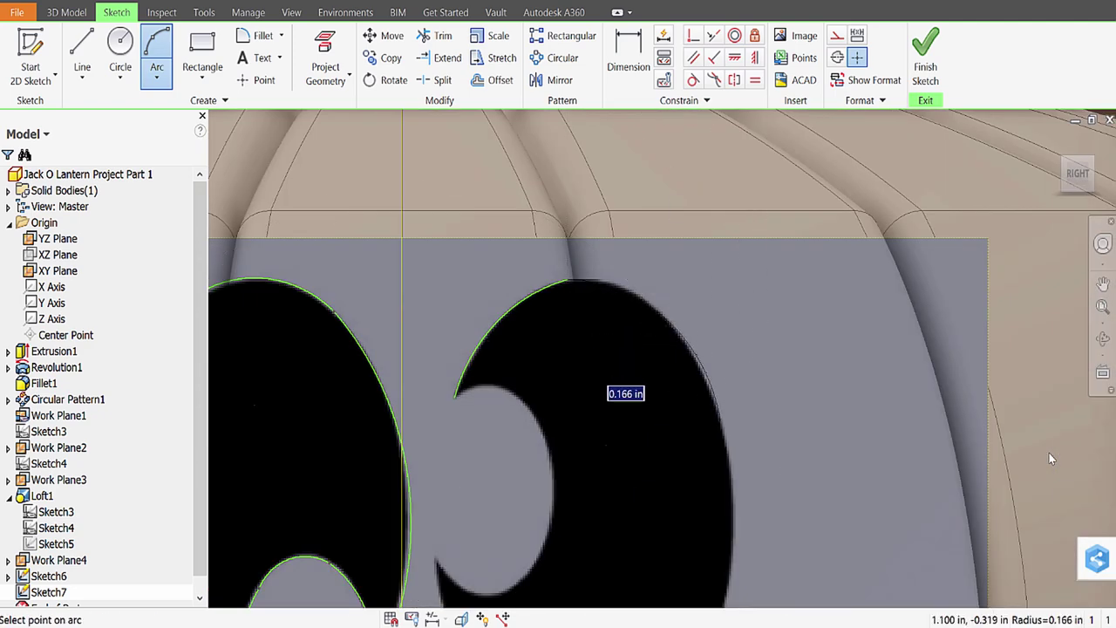
pyautogui.press('Return')
pyautogui.press('Return')
pyautogui.press('Return')
pyautogui.press('Return')
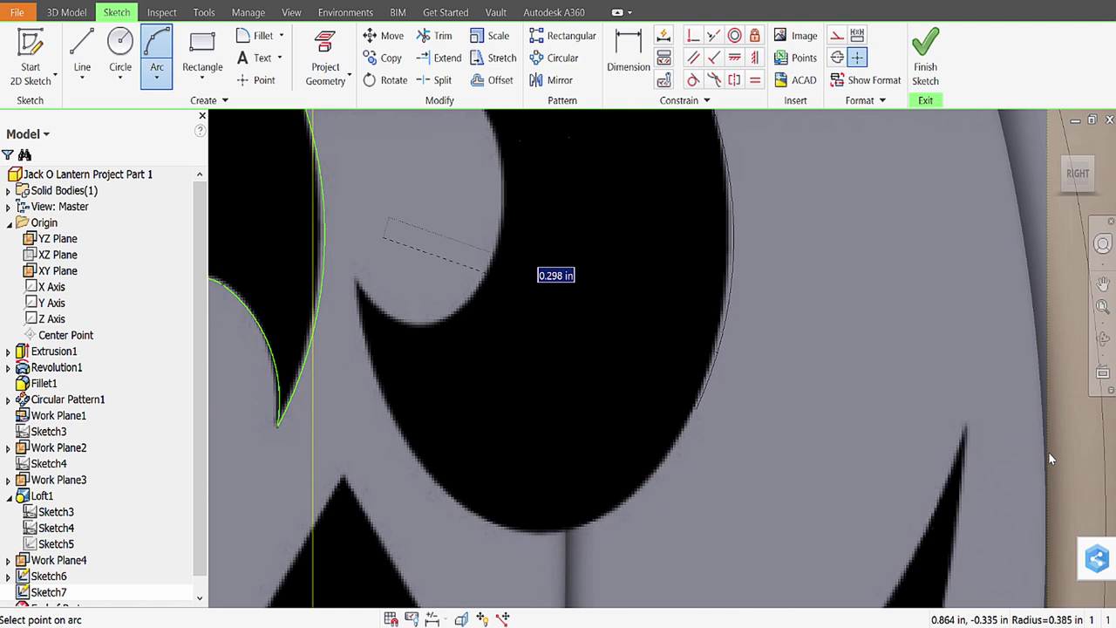
pyautogui.press('Return')
pyautogui.press('Return')
pyautogui.press('Return')
pyautogui.press('Return')
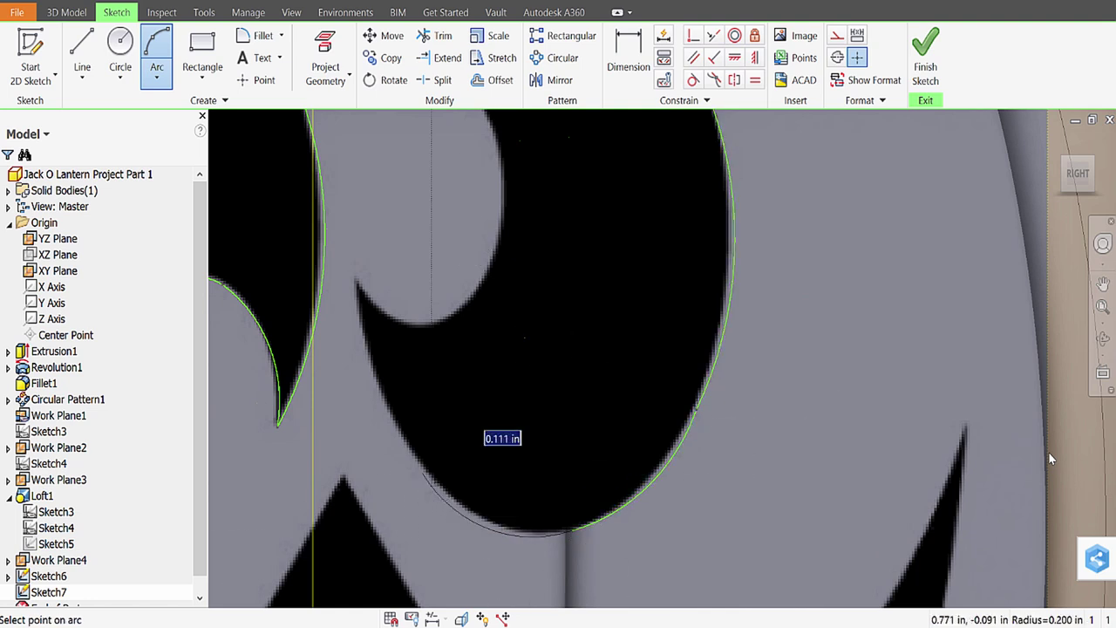
pyautogui.press('Return')
pyautogui.press('Return')
pyautogui.press('Return')
pyautogui.press('Return')
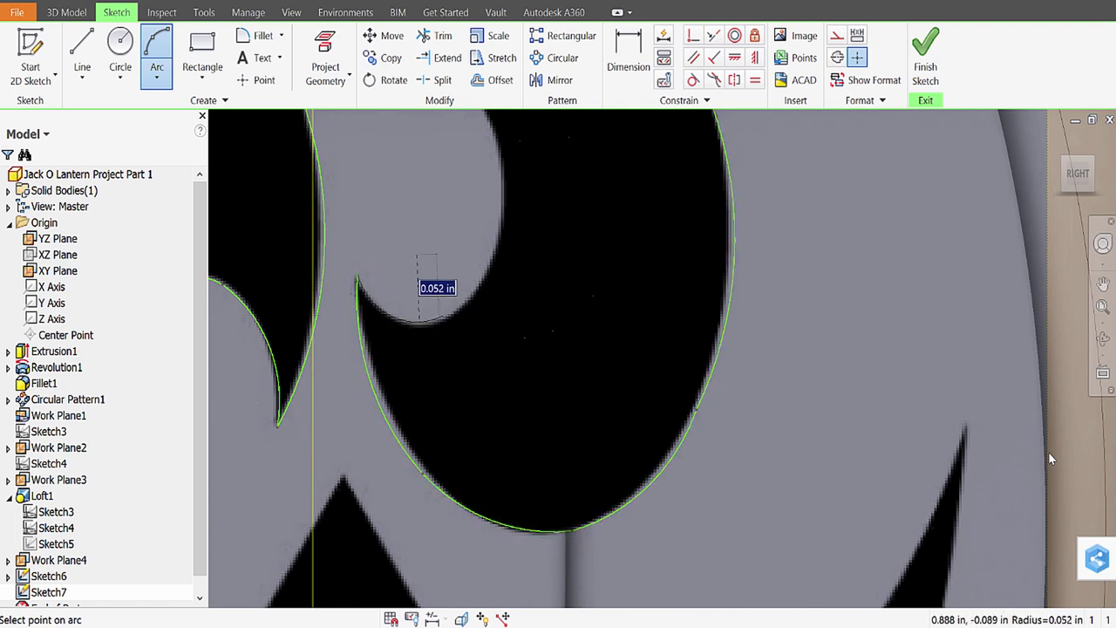
pyautogui.press('Return')
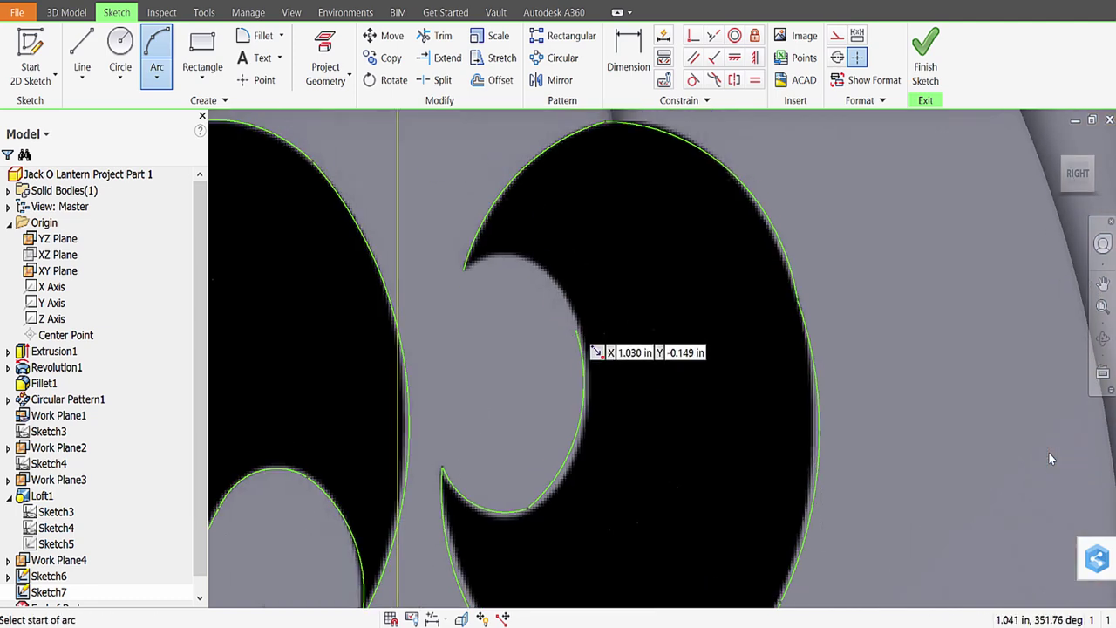
pyautogui.press('Return')
pyautogui.press('Return')
pyautogui.press('Return')
pyautogui.press('Return')
pyautogui.press('Return')
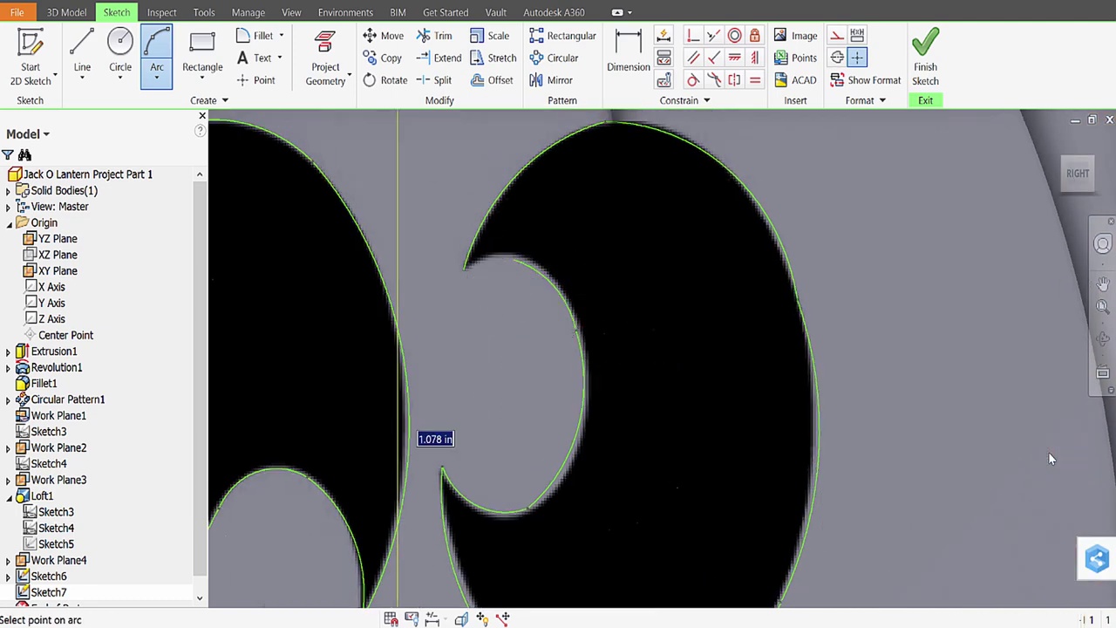
# Trace the nose triangle and a mouth tooth with straight lines.
pyautogui.press('l')
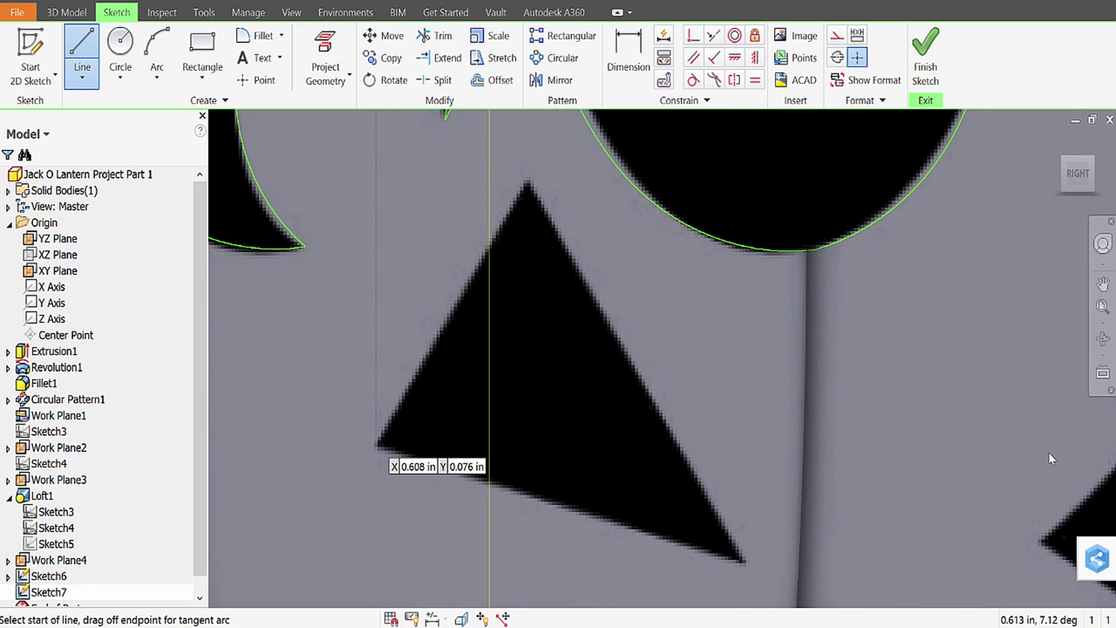
pyautogui.press('Return')
pyautogui.press('Return')
pyautogui.press('Return')
pyautogui.press('Return')
pyautogui.press('Return')
pyautogui.press('Return')
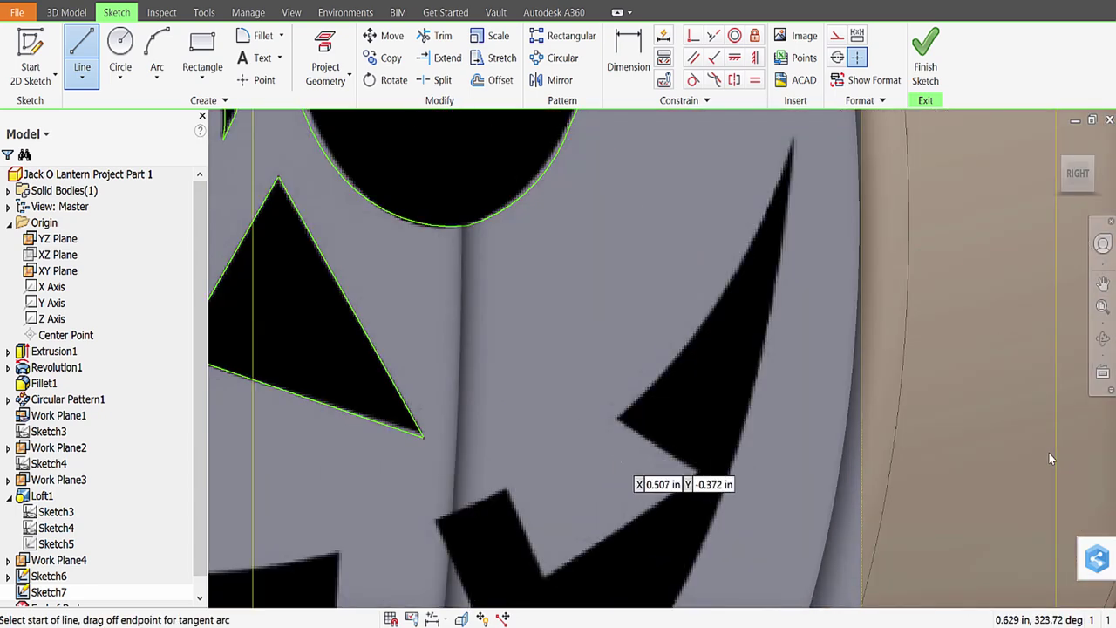
pyautogui.press('Return')
pyautogui.press('Return')
pyautogui.press('Return')
pyautogui.press('Return')
pyautogui.press('Return')
pyautogui.press('Return')
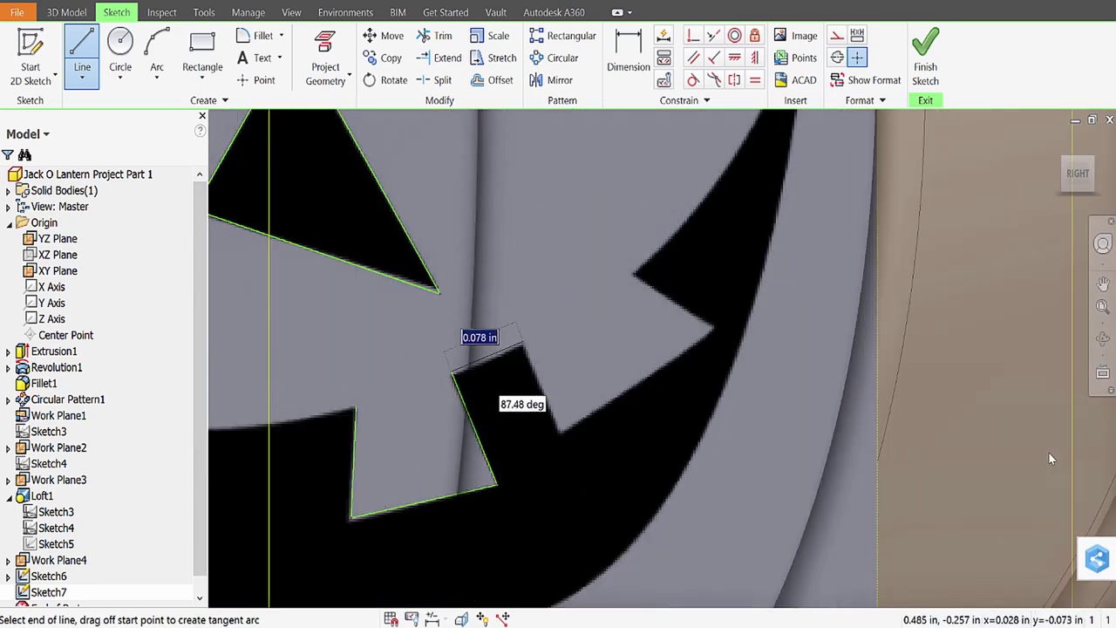
# Draw an arc along the lower curve of the mouth.
pyautogui.press('Return')
pyautogui.press('Return')
pyautogui.press('a')
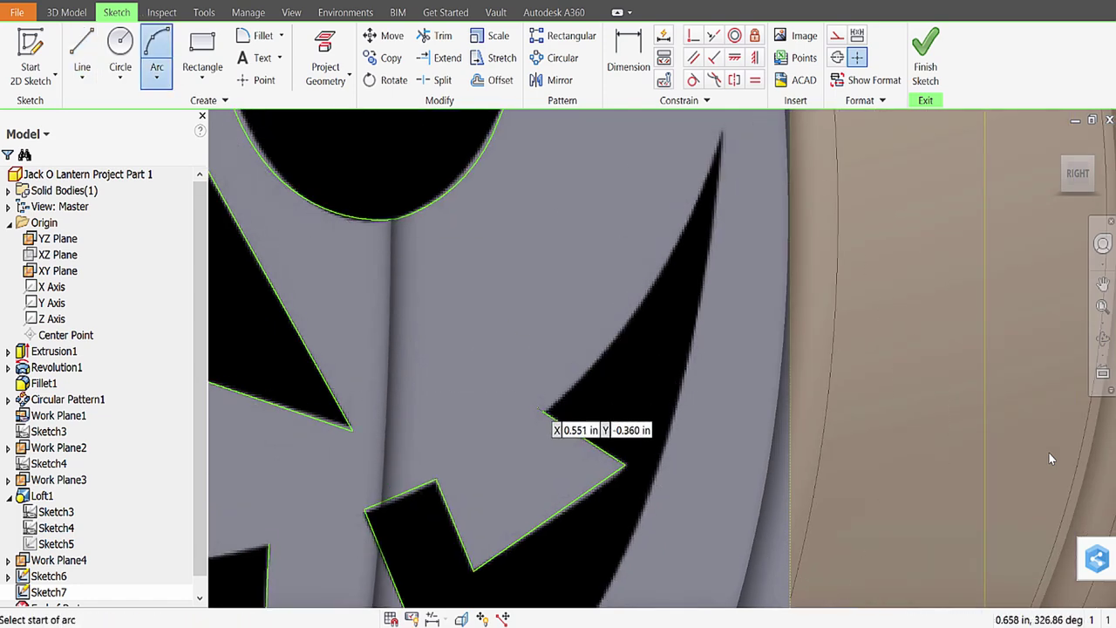
pyautogui.press('Return')
pyautogui.press('Return')
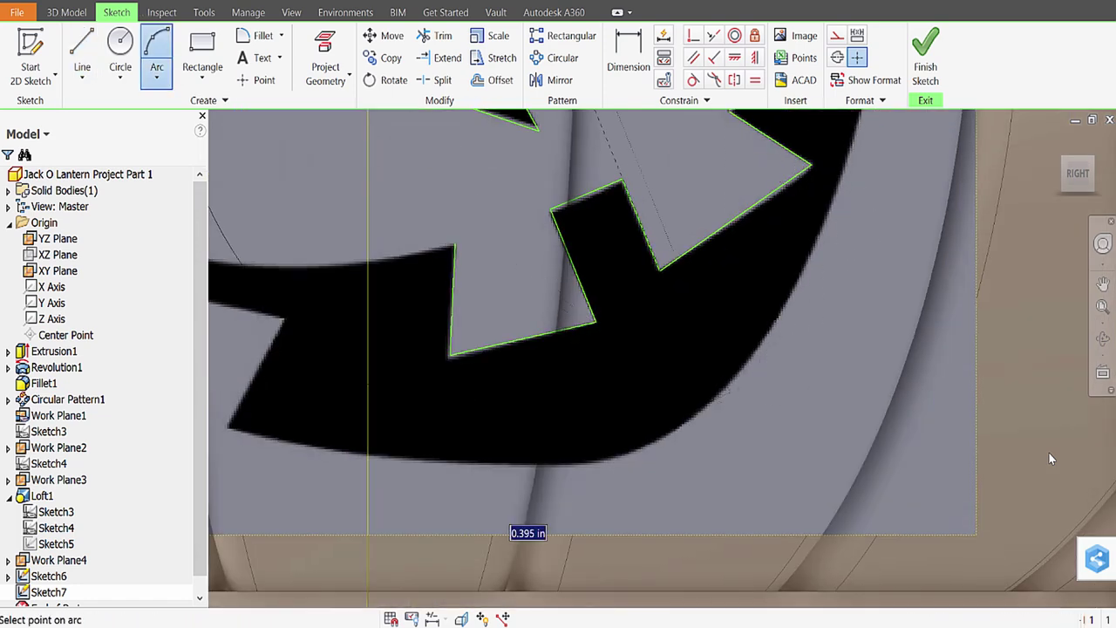
pyautogui.press('Return')
pyautogui.press('Return')
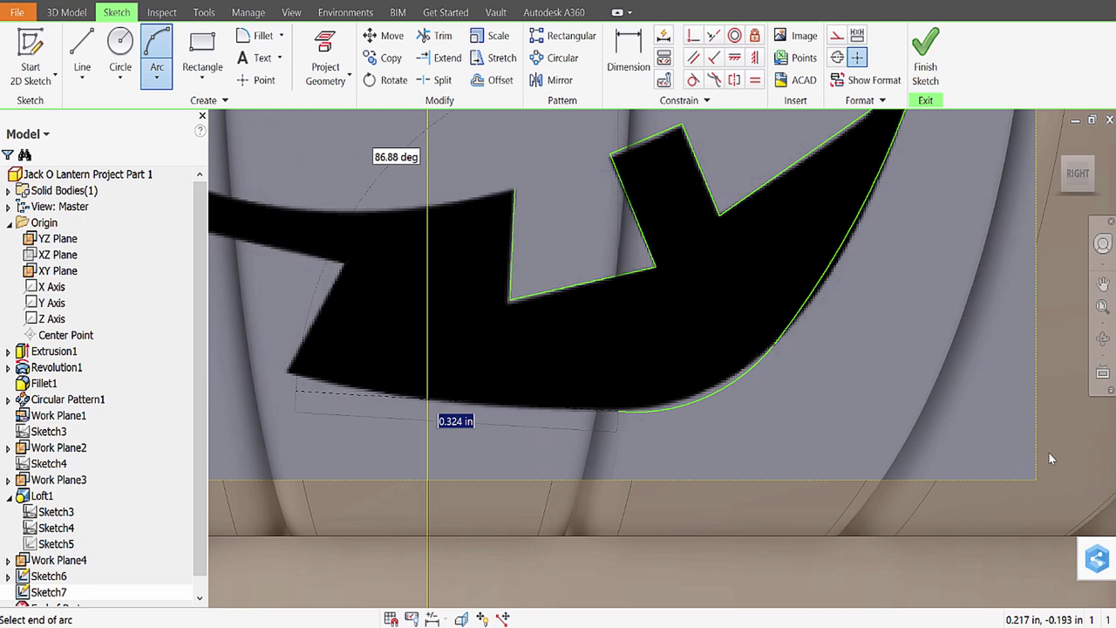
pyautogui.press('Return')
pyautogui.scroll(5, 1051, 459)
pyautogui.scroll(-10, 1050, 459)
# Draw straight lines tracing the mouth corner and its arrow-shaped tip.
pyautogui.press('l')
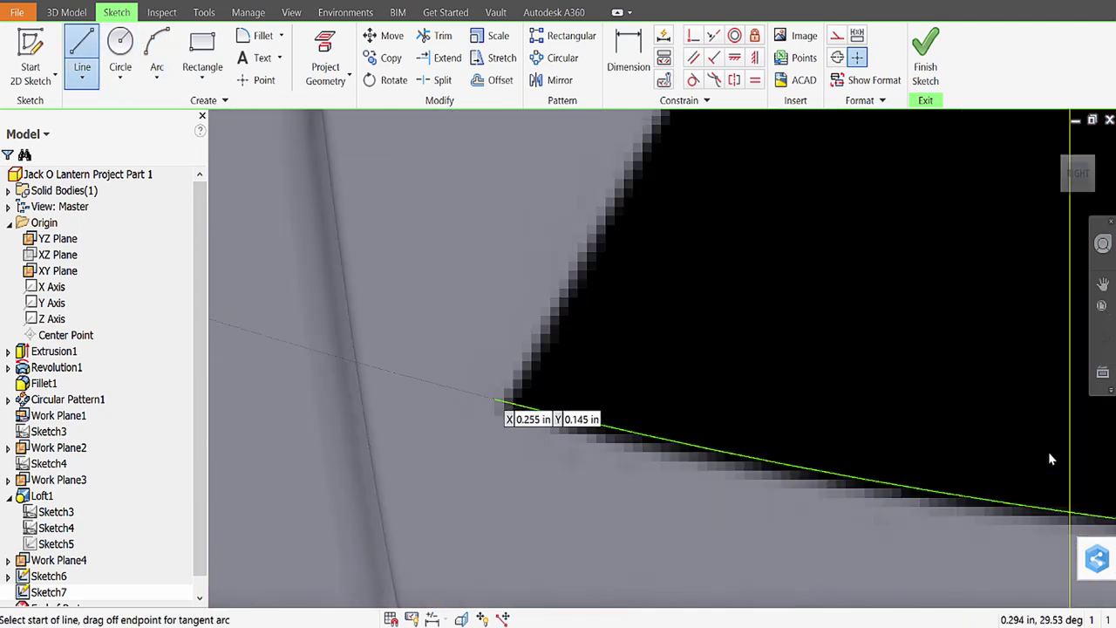
pyautogui.click(499, 402)
pyautogui.scroll(-3, 499, 402)
pyautogui.moveTo(499, 401); pyautogui.dragTo(392, 288, button='middle')
pyautogui.scroll(1, 393, 288)
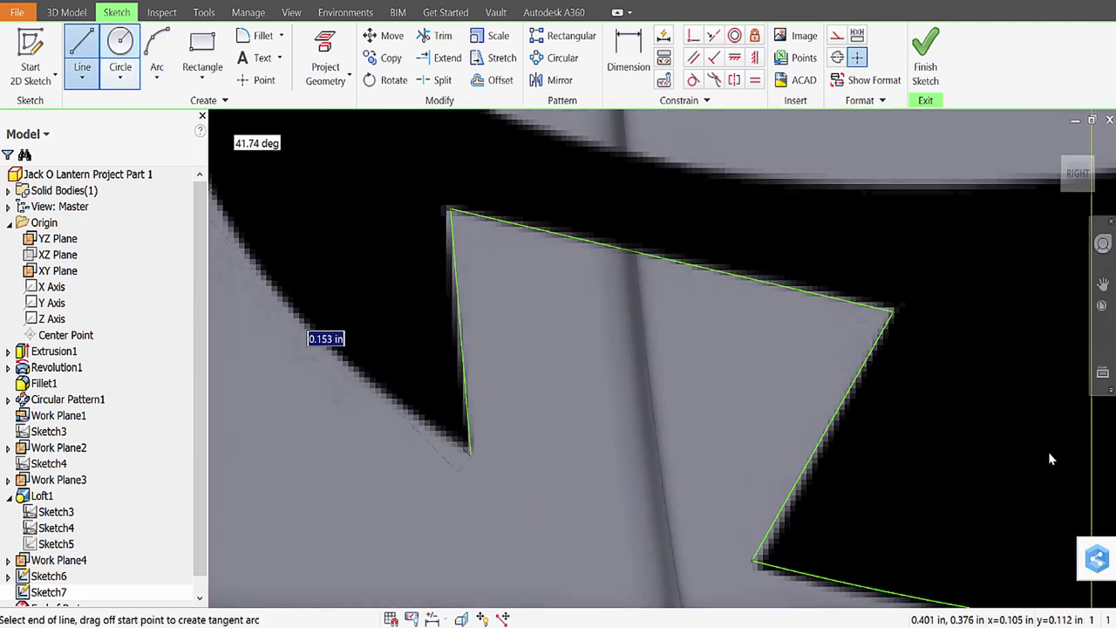
pyautogui.scroll(4, 1051, 458)
pyautogui.scroll(-3, 1050, 458)
pyautogui.press('Escape')
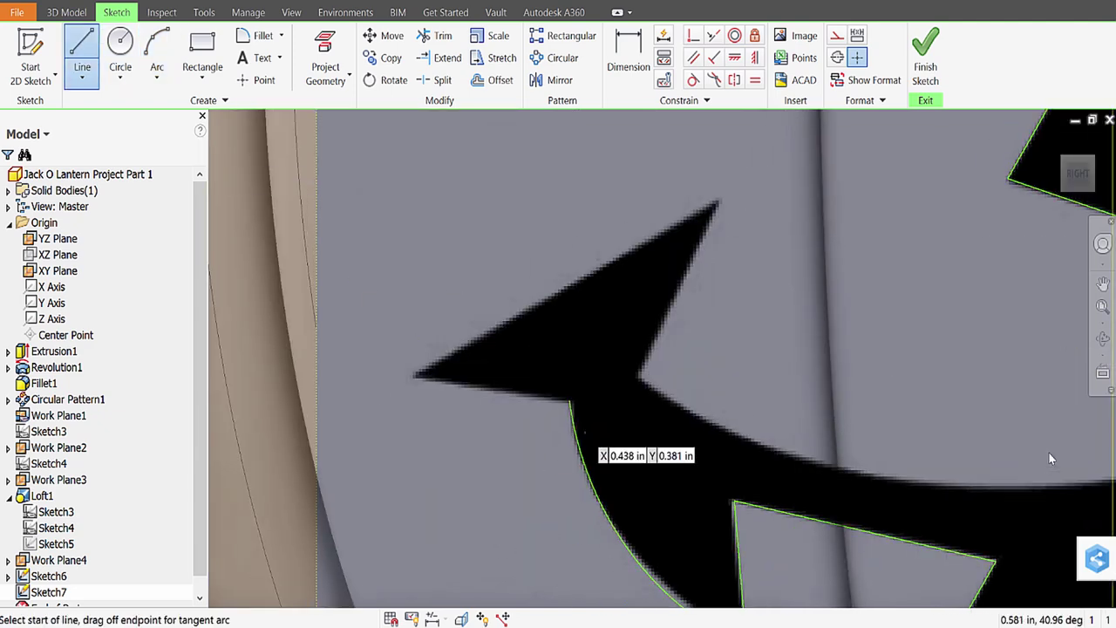
pyautogui.click(571, 401)
pyautogui.click(414, 376)
pyautogui.click(715, 202)
pyautogui.click(640, 380)
pyautogui.click(157, 61)
pyautogui.moveTo(653, 388); pyautogui.dragTo(447, 292, button='middle')
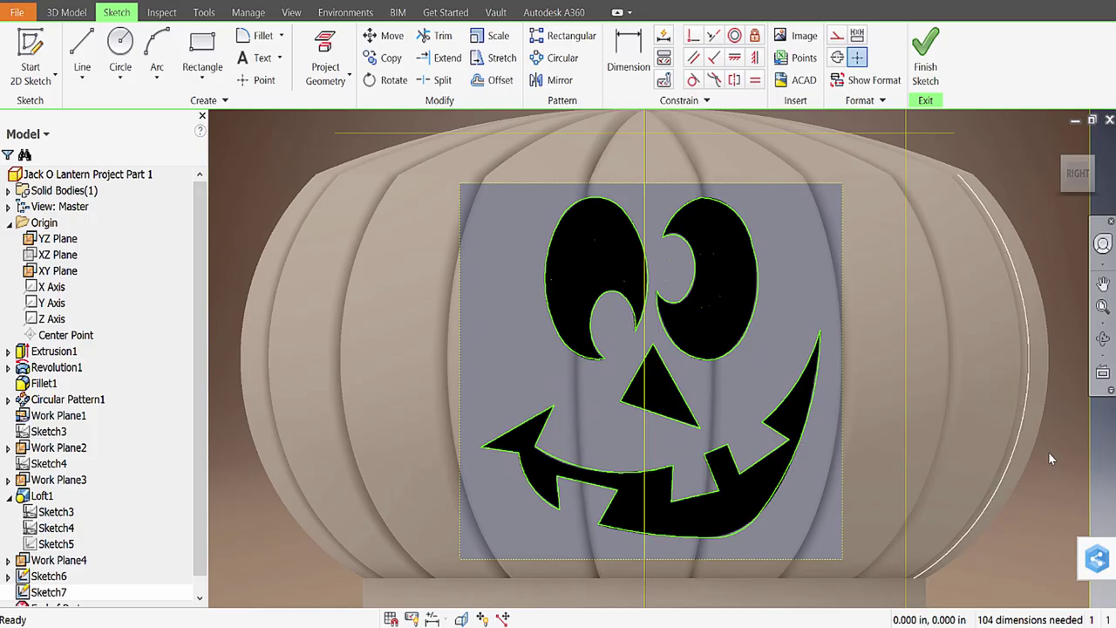
# Extrude the Sketch7 eye, nose and mouth profiles as a 2 in Cut, creating Extrusion2.
pyautogui.hotkey('ctrl', 'Return')
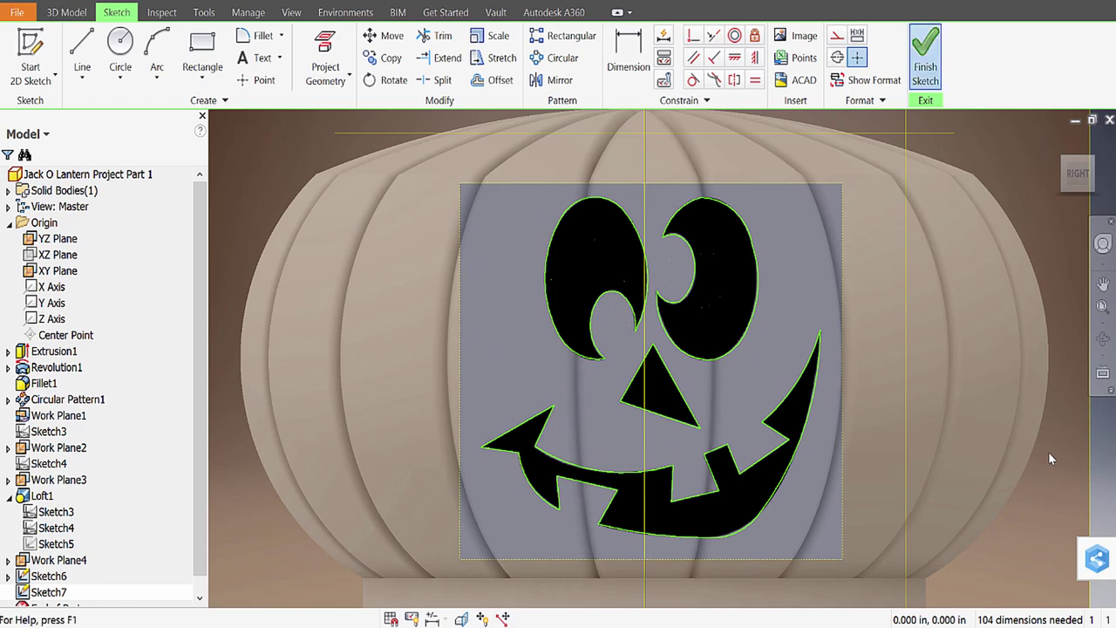
pyautogui.press('e')
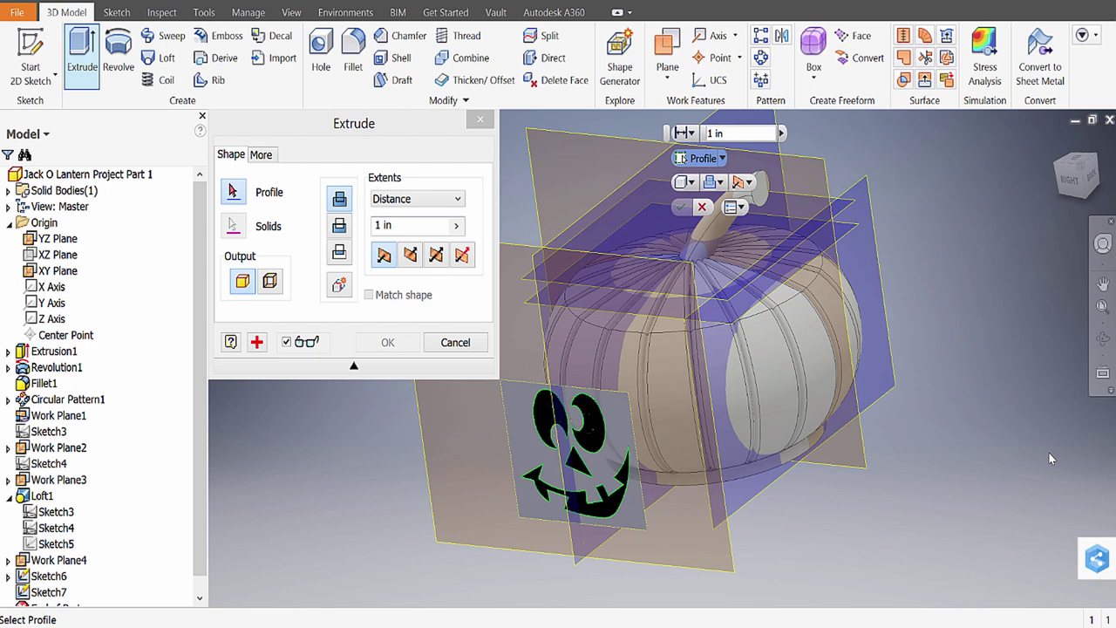
pyautogui.scroll(3, 1051, 458)
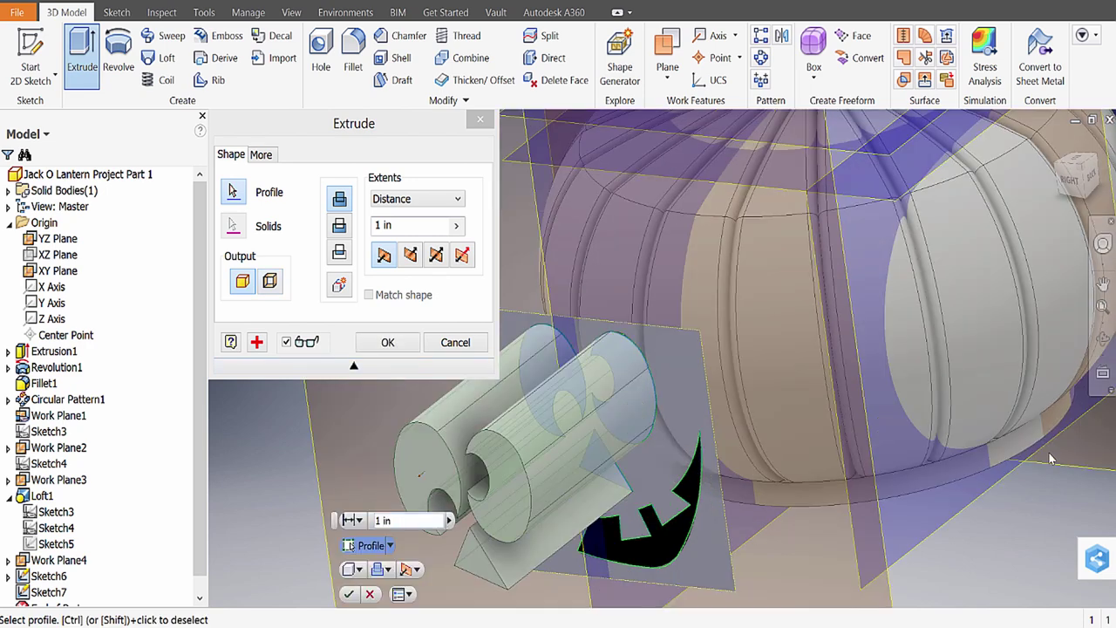
pyautogui.scroll(2, 1050, 457)
pyautogui.keyDown('shift'); pyautogui.moveTo(1051, 458); pyautogui.dragTo(1050, 458, button='middle'); pyautogui.keyUp('shift')
pyautogui.scroll(2, 1051, 458)
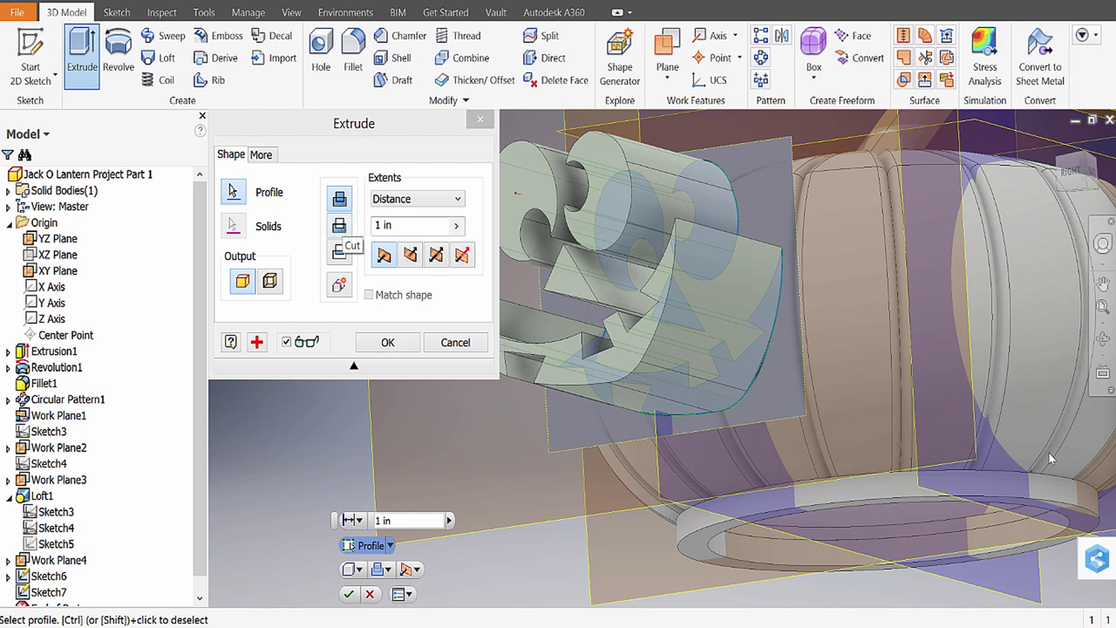
pyautogui.click(339, 225)
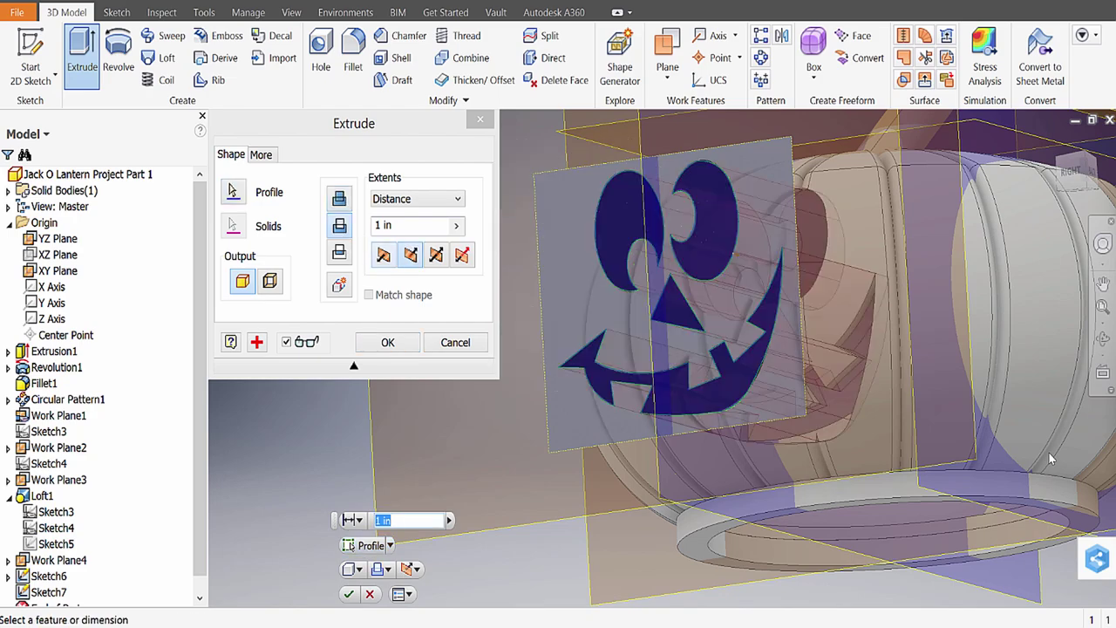
pyautogui.keyDown('shift'); pyautogui.moveTo(1050, 458); pyautogui.dragTo(1050, 458, button='middle'); pyautogui.keyUp('shift')
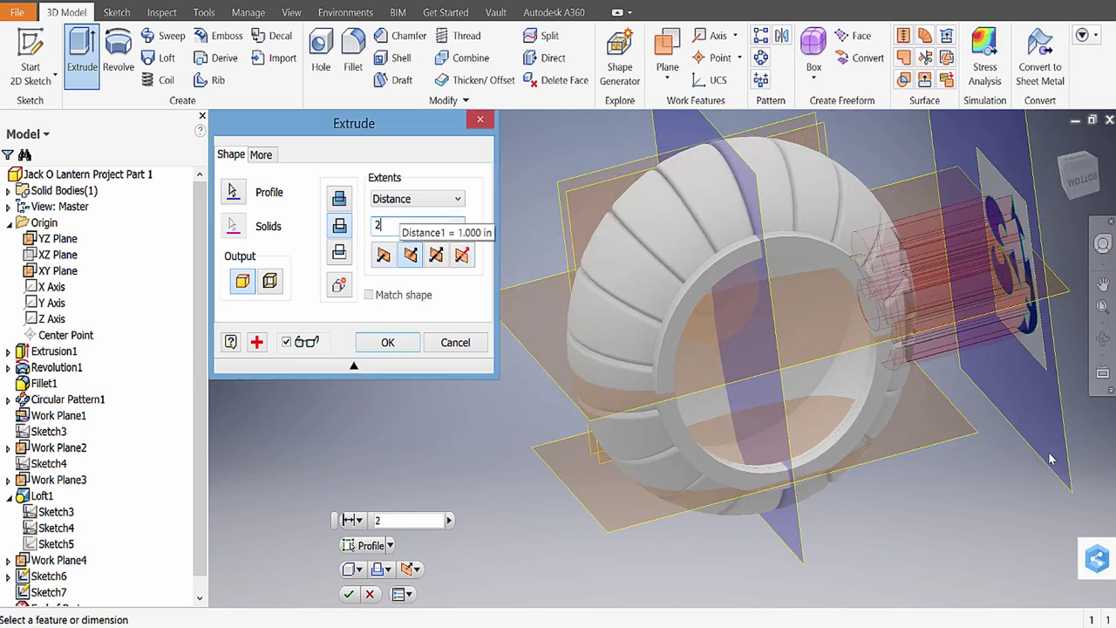
pyautogui.keyDown('shift'); pyautogui.moveTo(1050, 458); pyautogui.dragTo(1051, 458, button='middle'); pyautogui.keyUp('shift')
pyautogui.press('Return')
pyautogui.scroll(-5, 1051, 458)
pyautogui.scroll(5, 1050, 458)
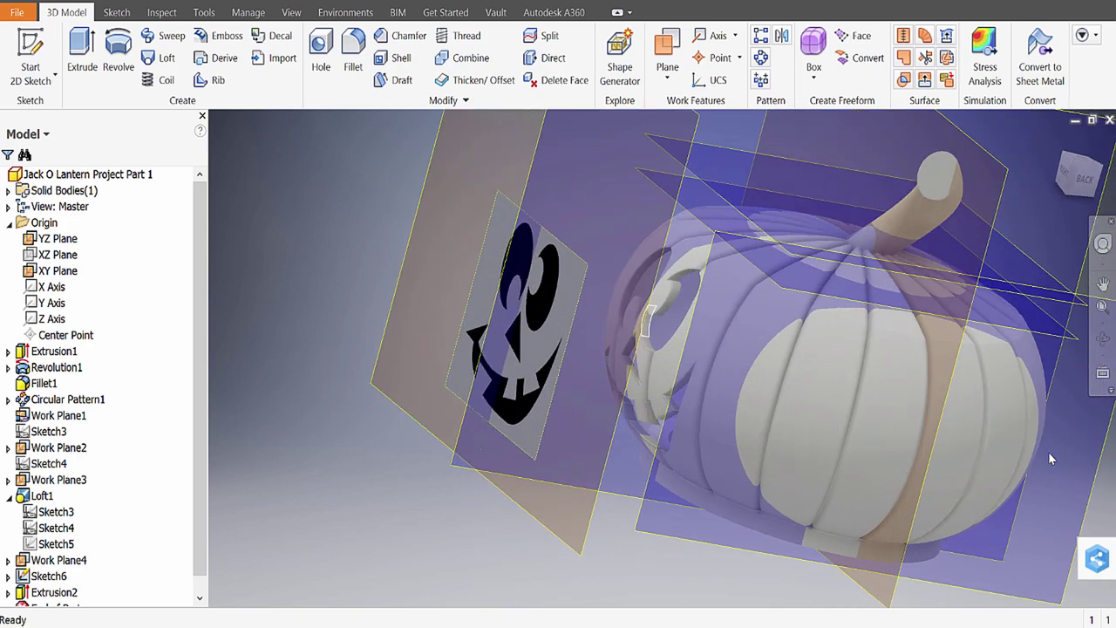
# Hide Work Plane4 and the XY and YZ origin planes.
pyautogui.scroll(3, 1050, 457)
pyautogui.scroll(-6, 1050, 457)
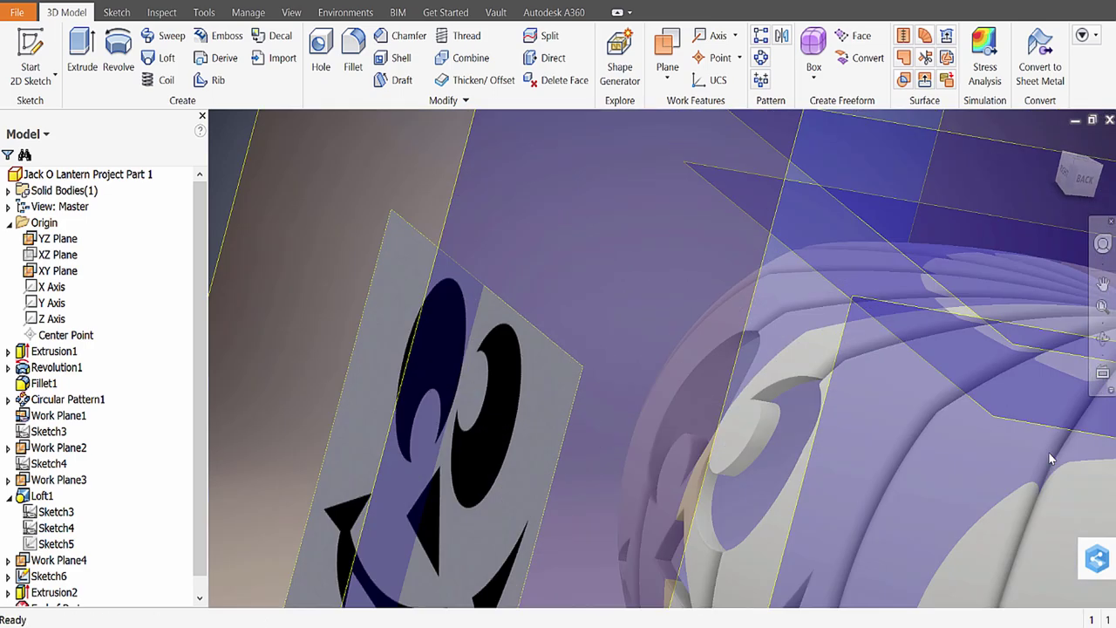
pyautogui.scroll(4, 1051, 458)
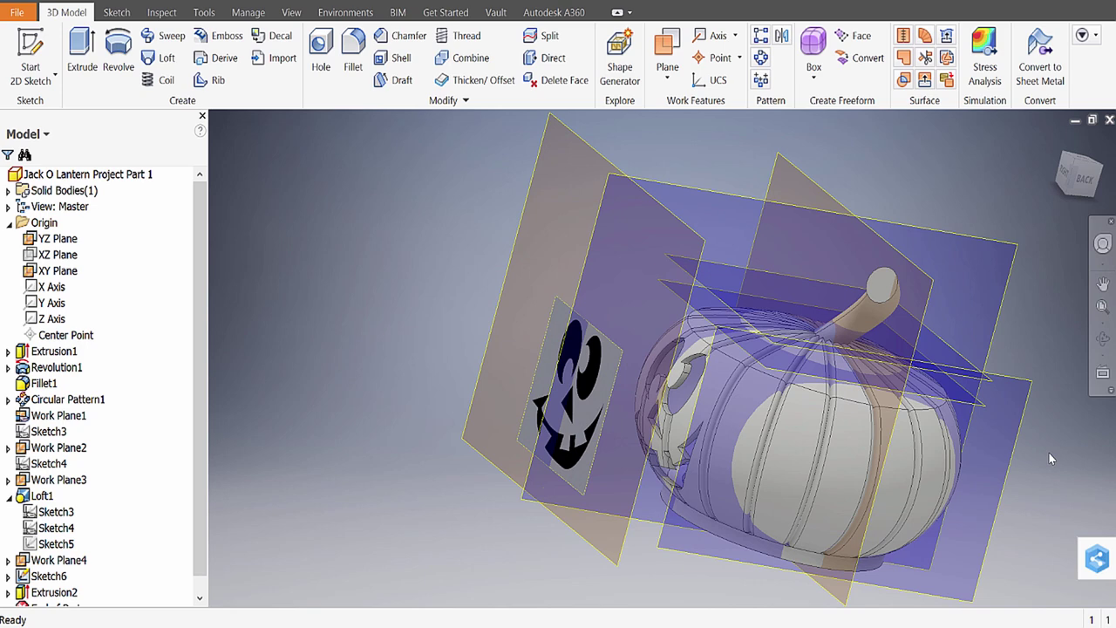
pyautogui.click(596, 157)
pyautogui.rightClick(596, 153)
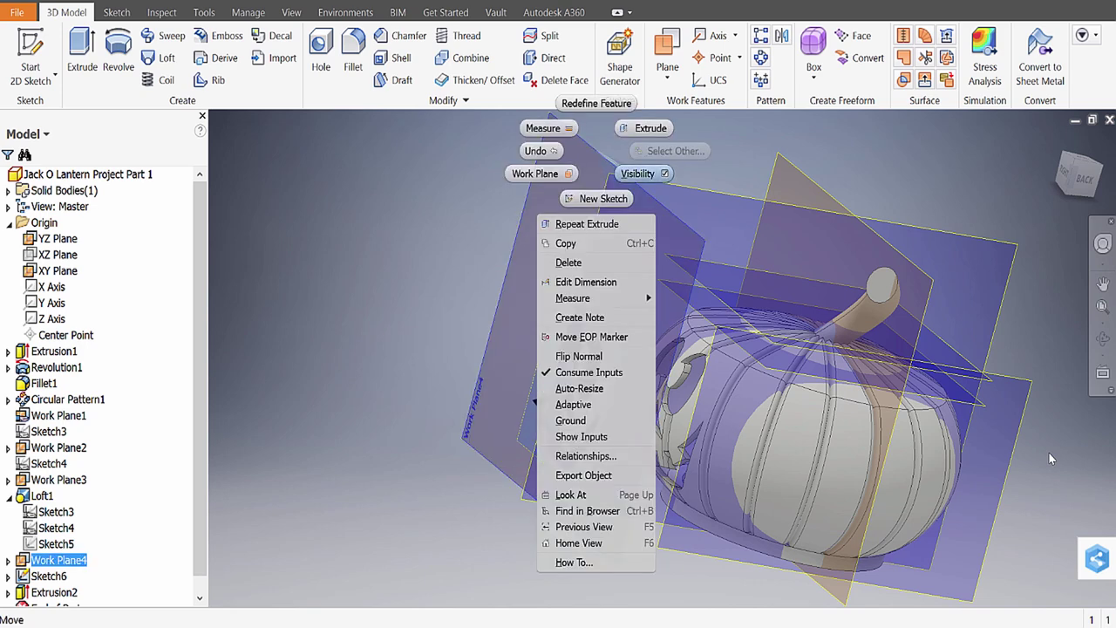
pyautogui.click(638, 173)
pyautogui.click(662, 186)
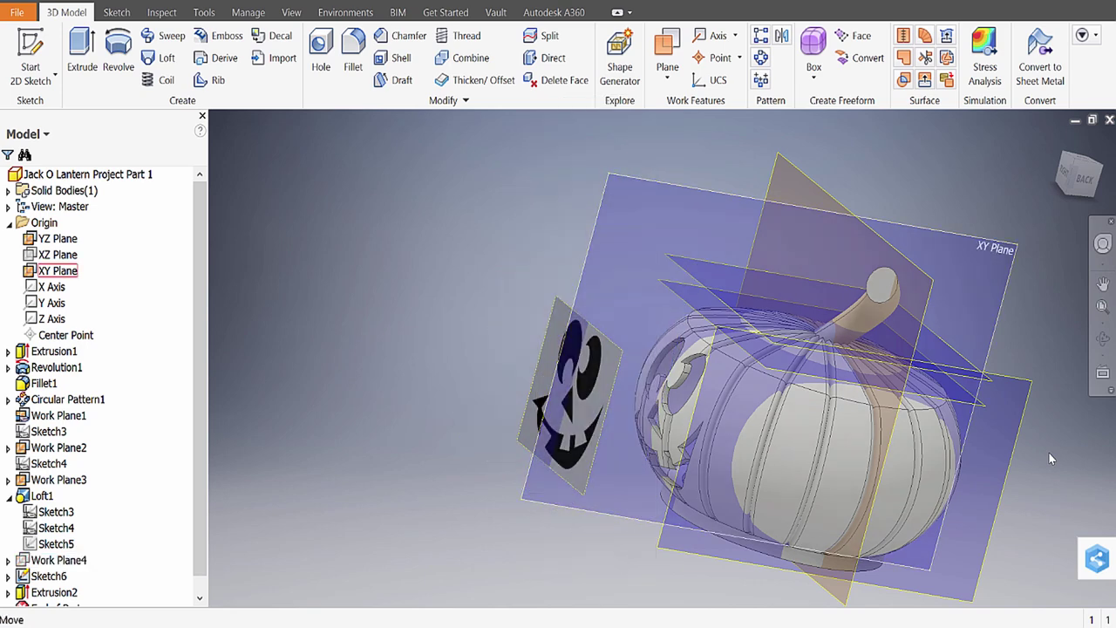
pyautogui.rightClick(662, 186)
pyautogui.click(703, 206)
pyautogui.click(813, 186)
pyautogui.rightClick(813, 186)
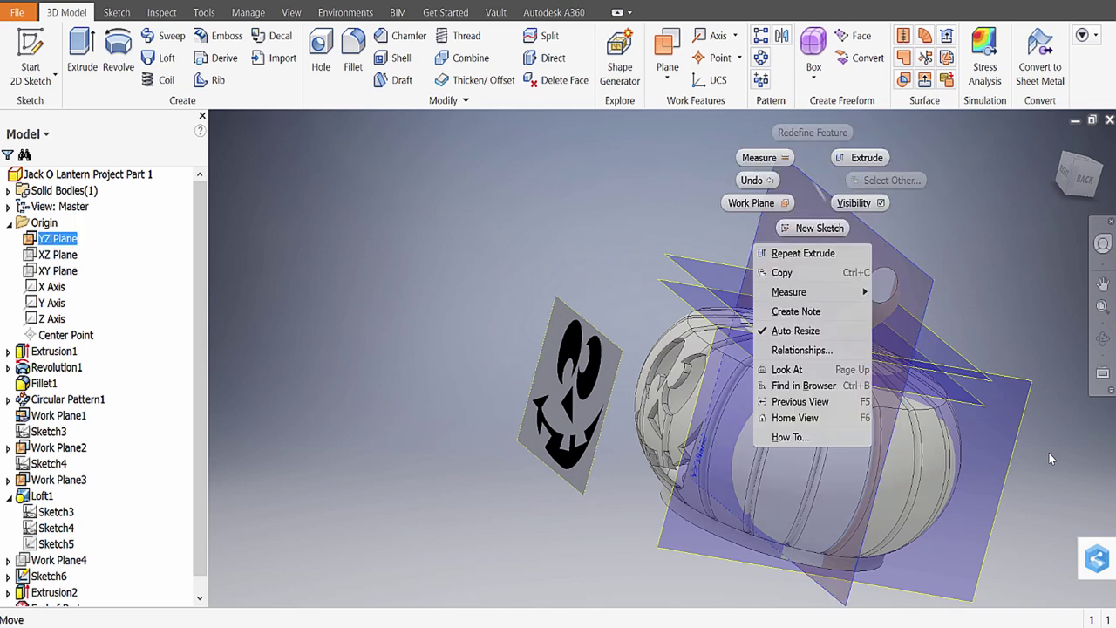
pyautogui.click(853, 207)
# Hide the upper, remaining and purple work planes.
pyautogui.click(723, 277)
pyautogui.rightClick(721, 206)
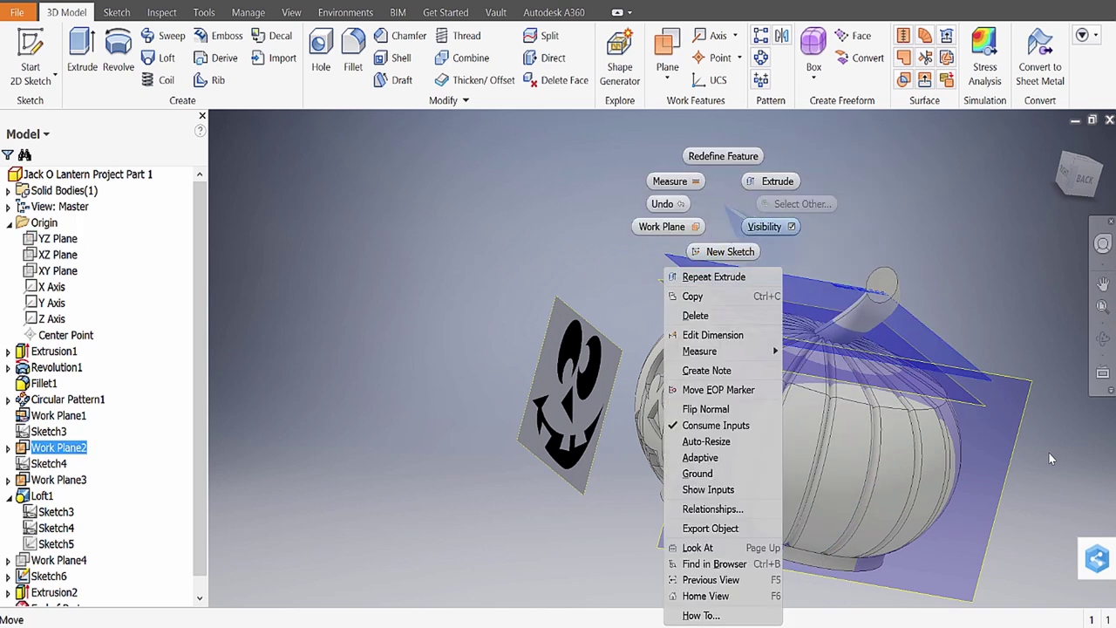
pyautogui.click(762, 227)
pyautogui.click(724, 293)
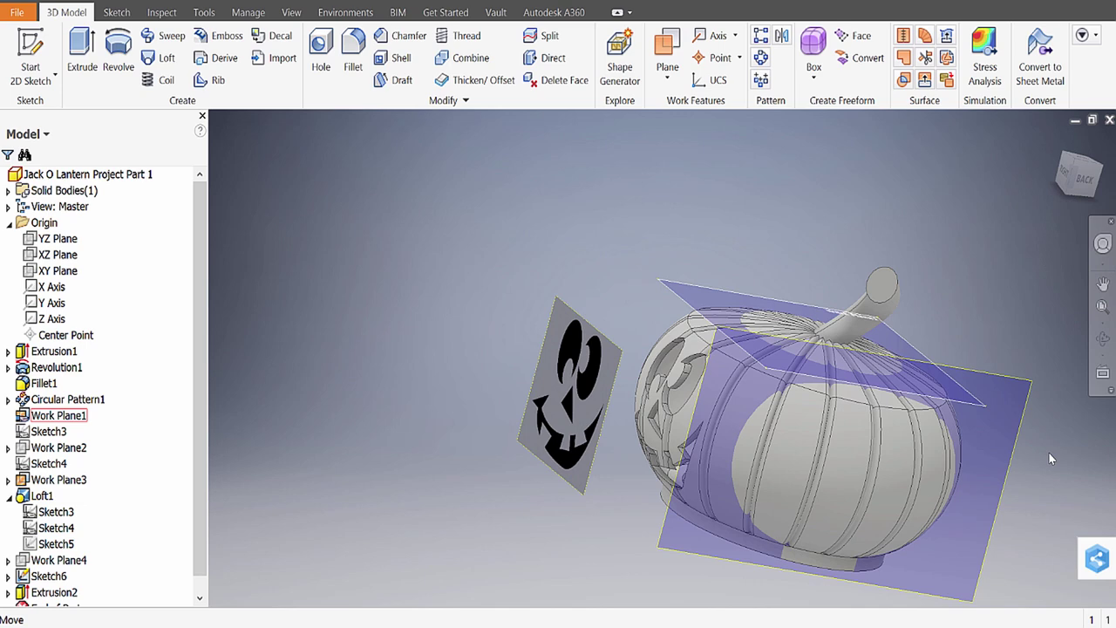
pyautogui.rightClick(688, 202)
pyautogui.click(728, 223)
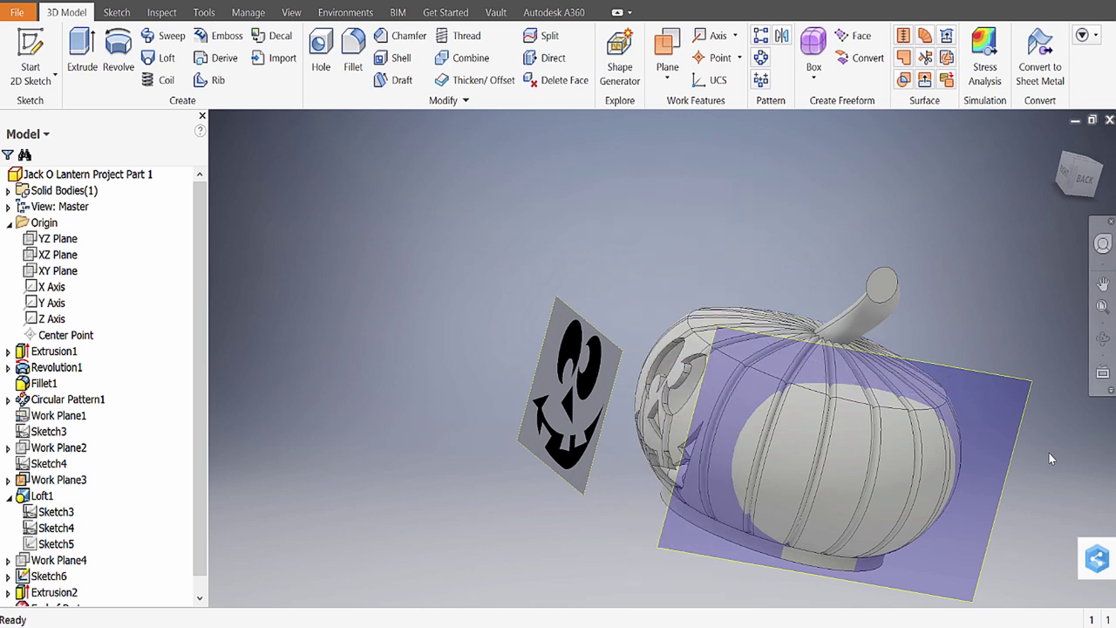
pyautogui.click(959, 436)
pyautogui.rightClick(976, 209)
pyautogui.click(1016, 230)
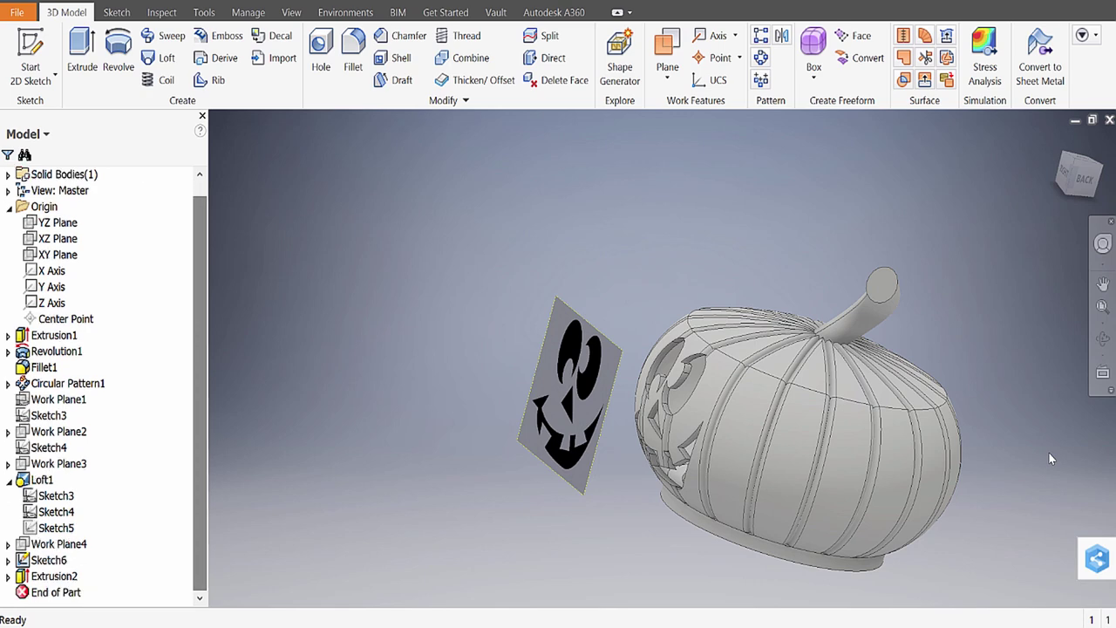
# Hide the Sketch6 face image and turn the pumpkin to show the carved face.
pyautogui.hotkey('shift', 'F10')
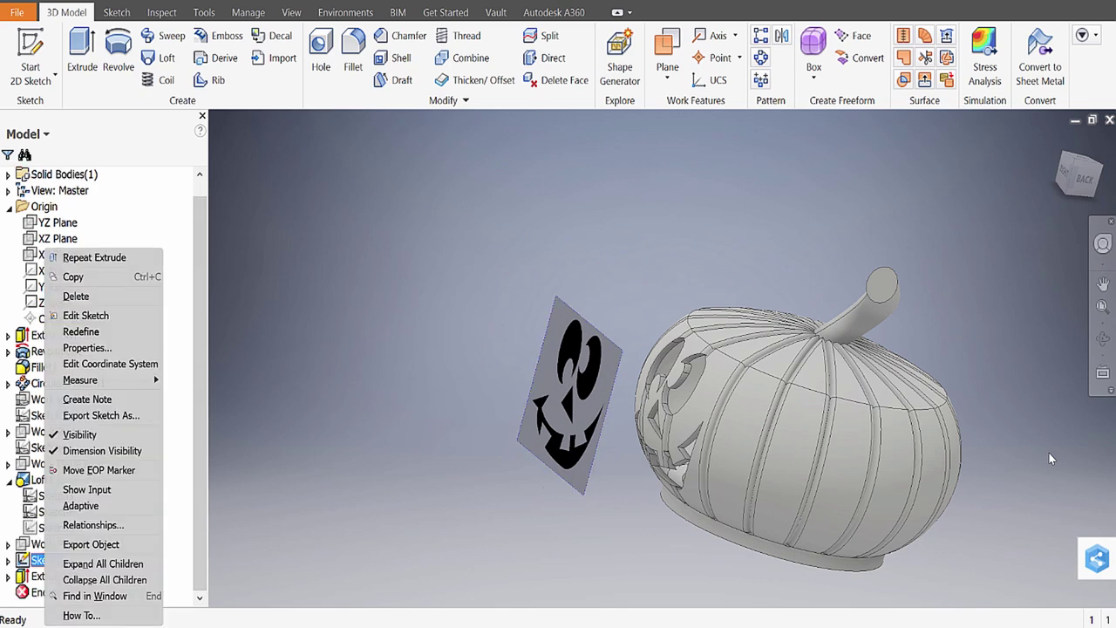
pyautogui.press('Up')
pyautogui.press('Up')
pyautogui.press('Up')
pyautogui.press('Return')
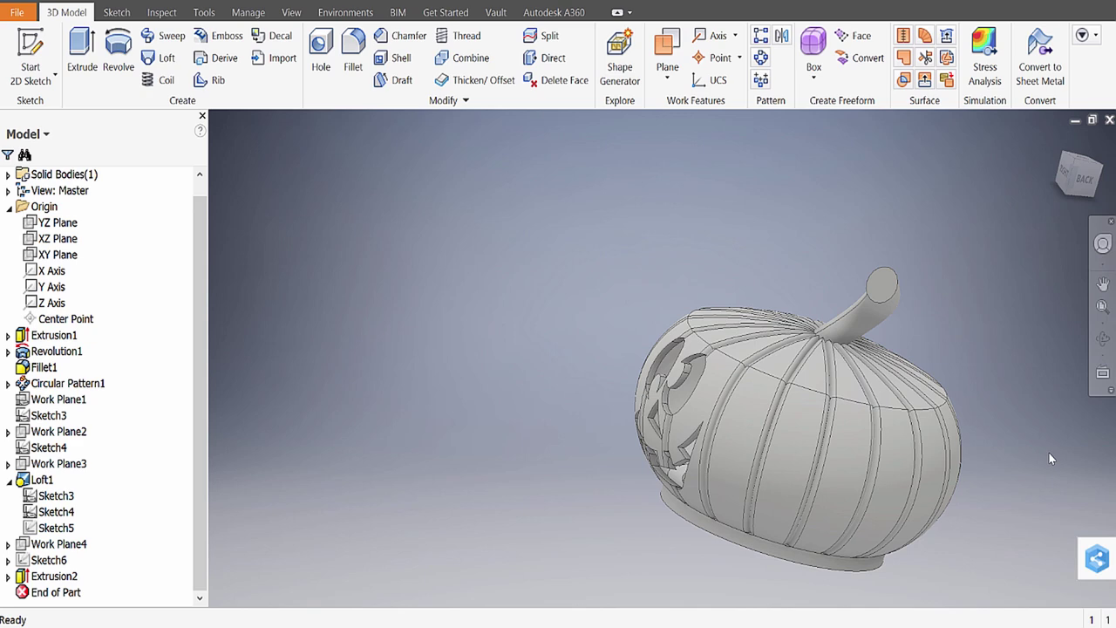
pyautogui.press('F4')
pyautogui.press('Left')
pyautogui.press('Left')
pyautogui.press('Left')
pyautogui.press('Left')
pyautogui.press('F2')
pyautogui.press('Up')
pyautogui.press('Left')
pyautogui.press('Up')
pyautogui.press('Left')
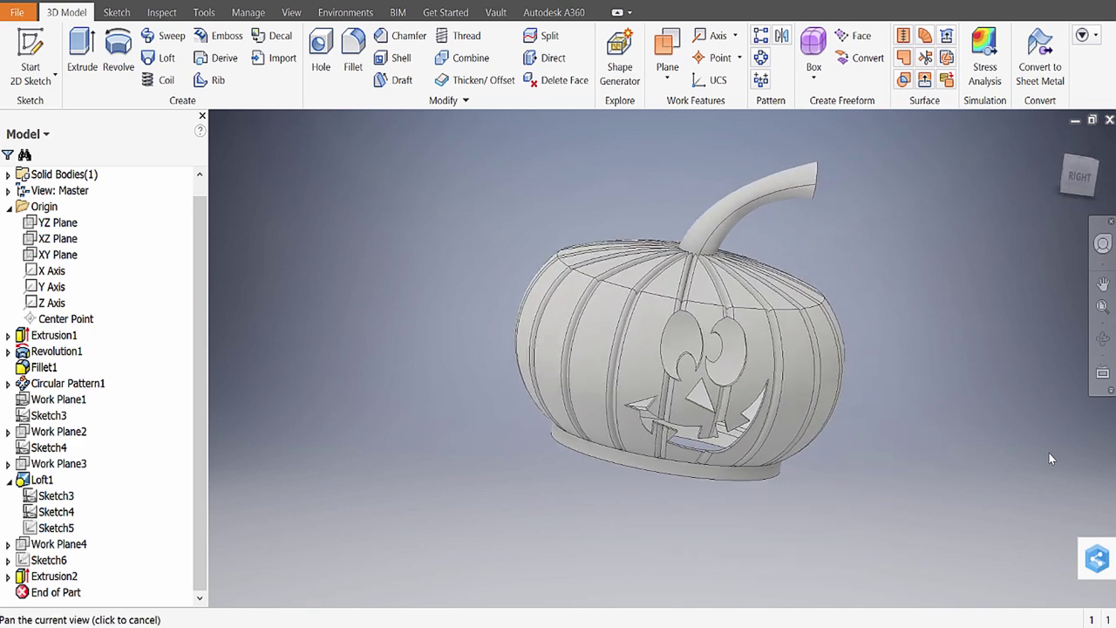
pyautogui.press('F4')
pyautogui.press('Left')
pyautogui.press('Left')
pyautogui.press('F4')
pyautogui.press('Left')
pyautogui.press('Left')
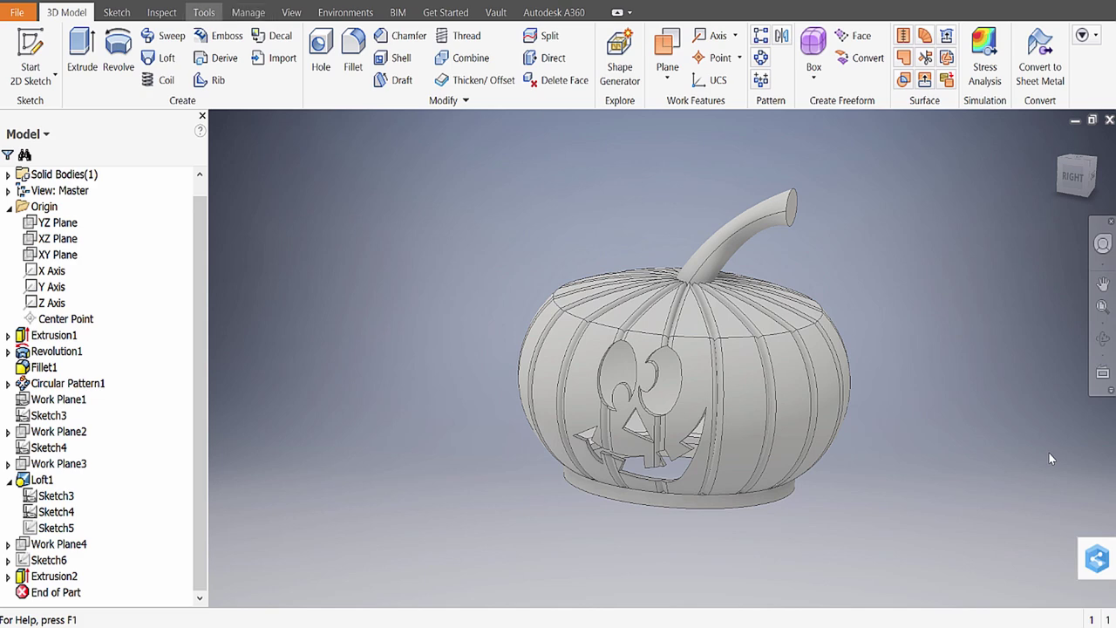
# Recolour the pumpkin body orange and the face black, and tint the stem green (RGB 144, 184, 34).
pyautogui.press('Return')
pyautogui.press('Down')
pyautogui.press('Down')
pyautogui.press('Return')
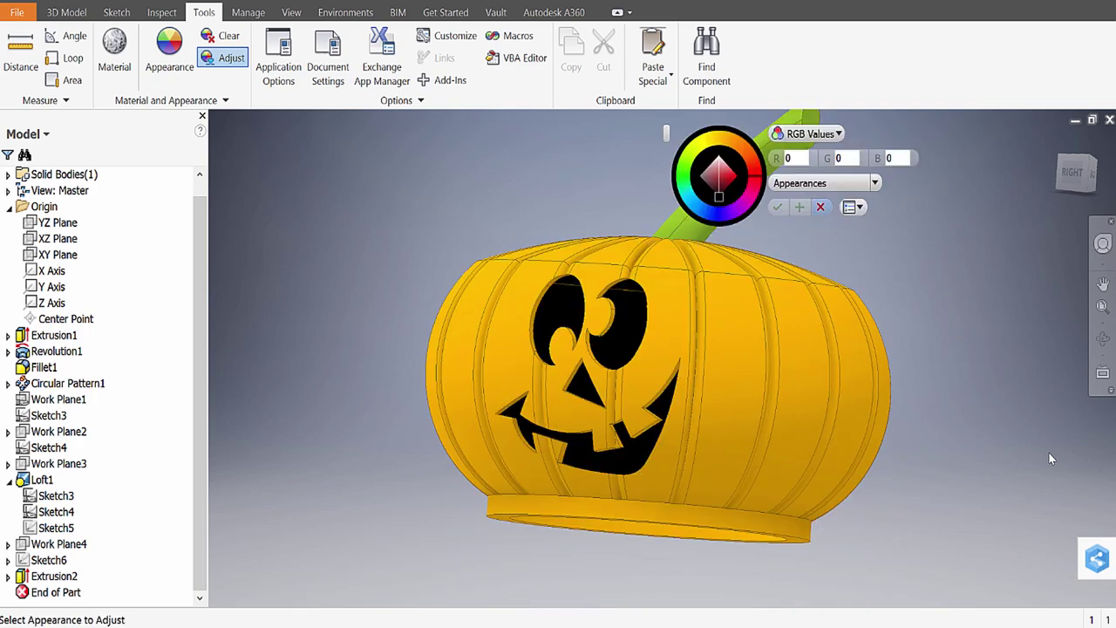
pyautogui.press('Escape')
pyautogui.press('F4')
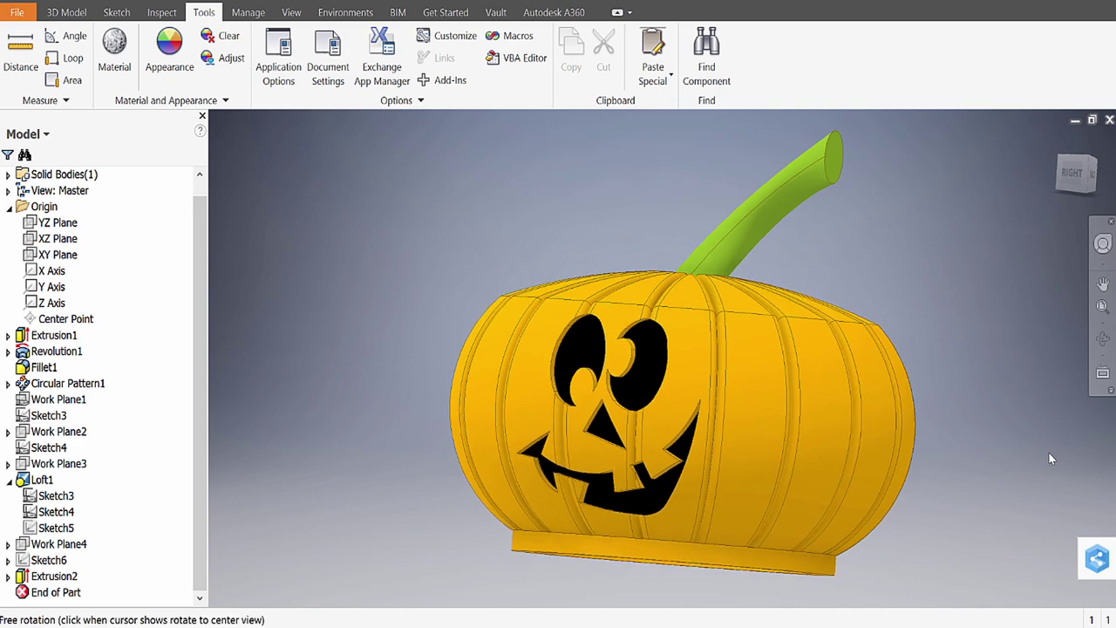
pyautogui.press('F4')
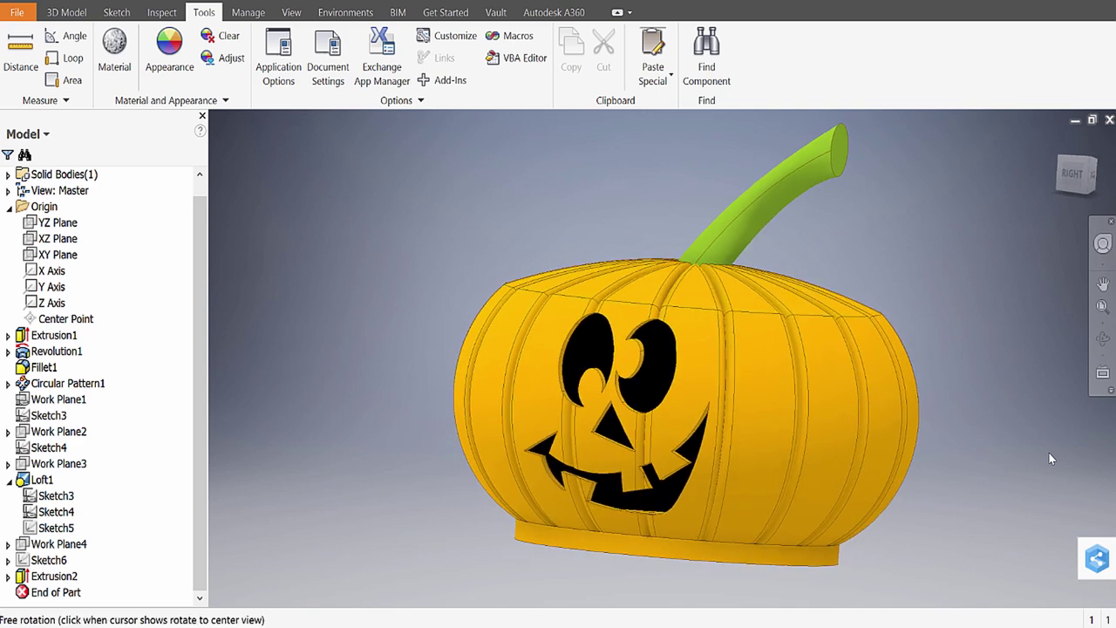
pyautogui.moveTo(1051, 457); pyautogui.dragTo(1051, 457)
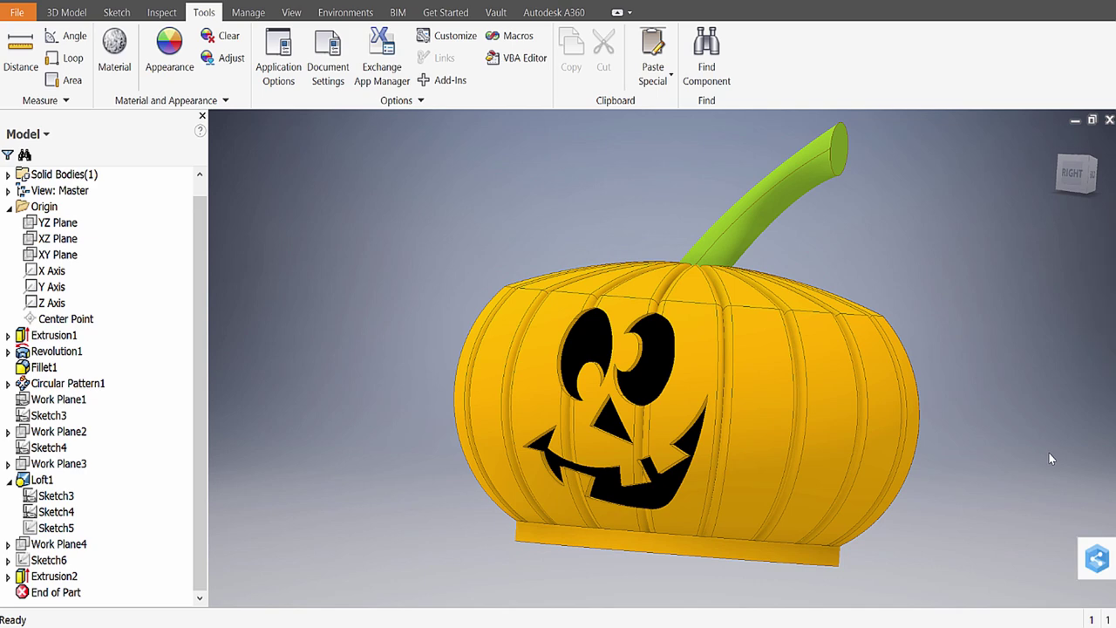
# Export the pumpkin as STL Files (*.stl) to the Desktop under a new file name.
pyautogui.hotkey('alt', 'f')
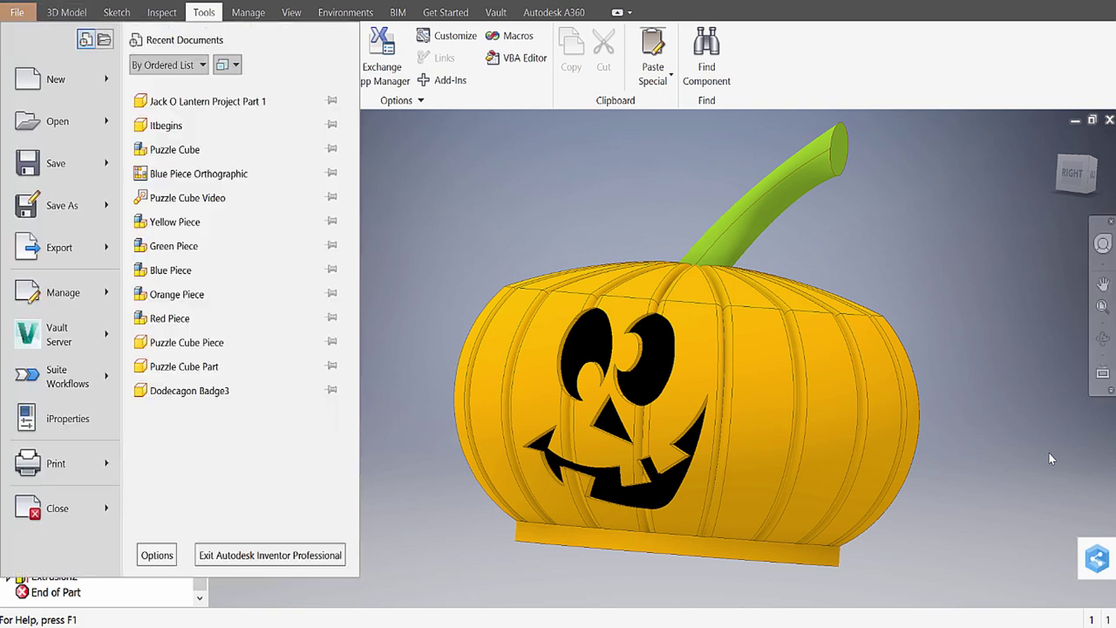
pyautogui.press('Down')
pyautogui.press('Right')
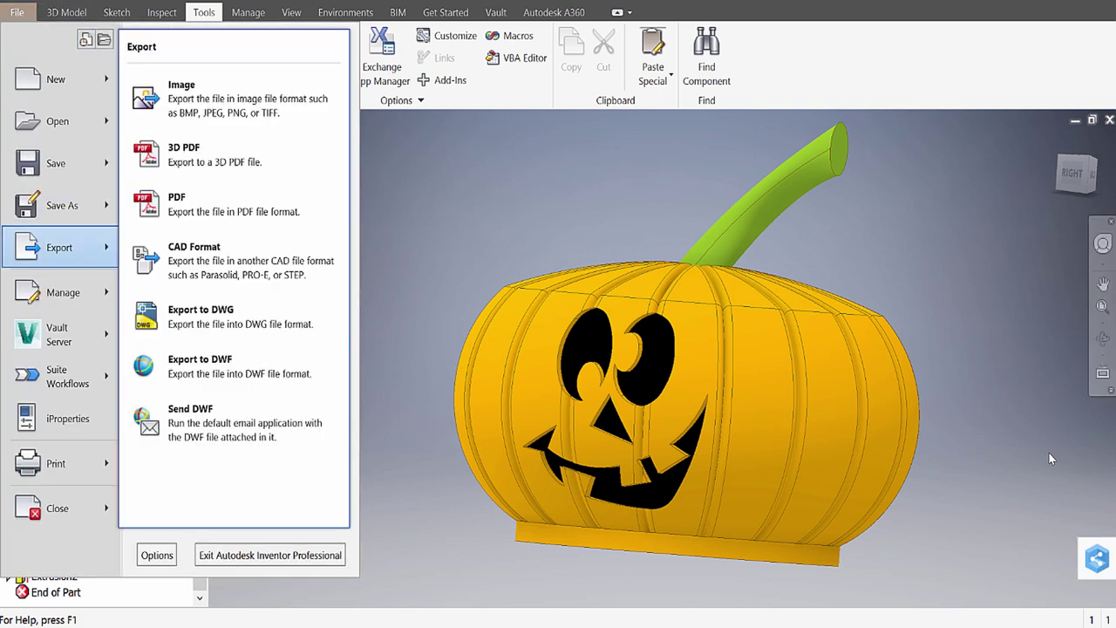
pyautogui.press('Down')
pyautogui.press('Down')
pyautogui.press('Down')
pyautogui.press('Down')
pyautogui.press('Return')
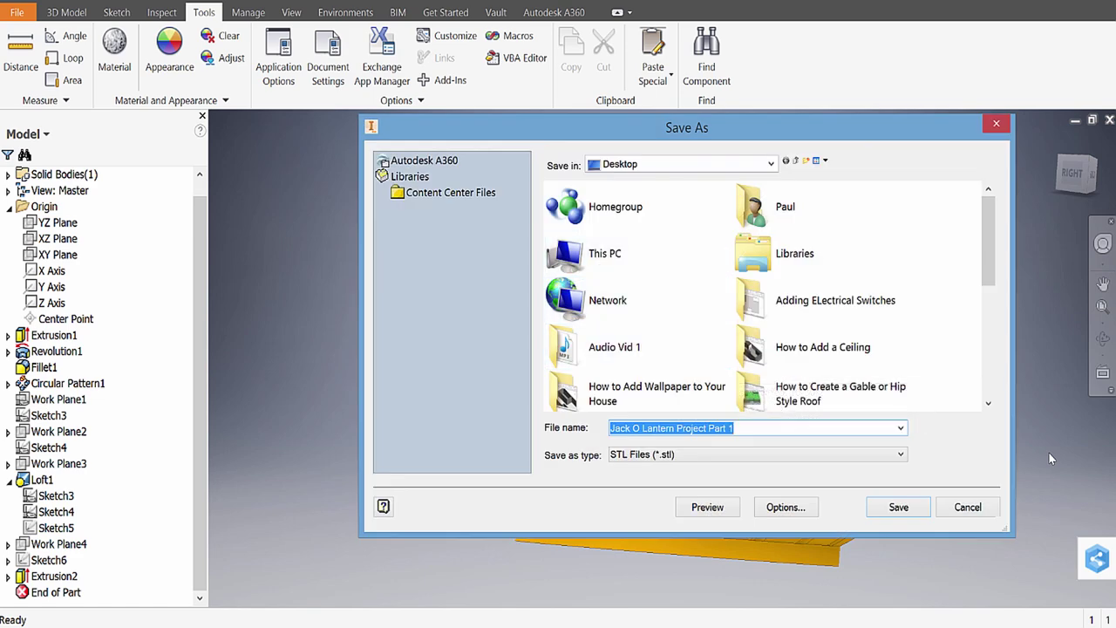
pyautogui.press('Tab')
pyautogui.hotkey('alt', 'Down')
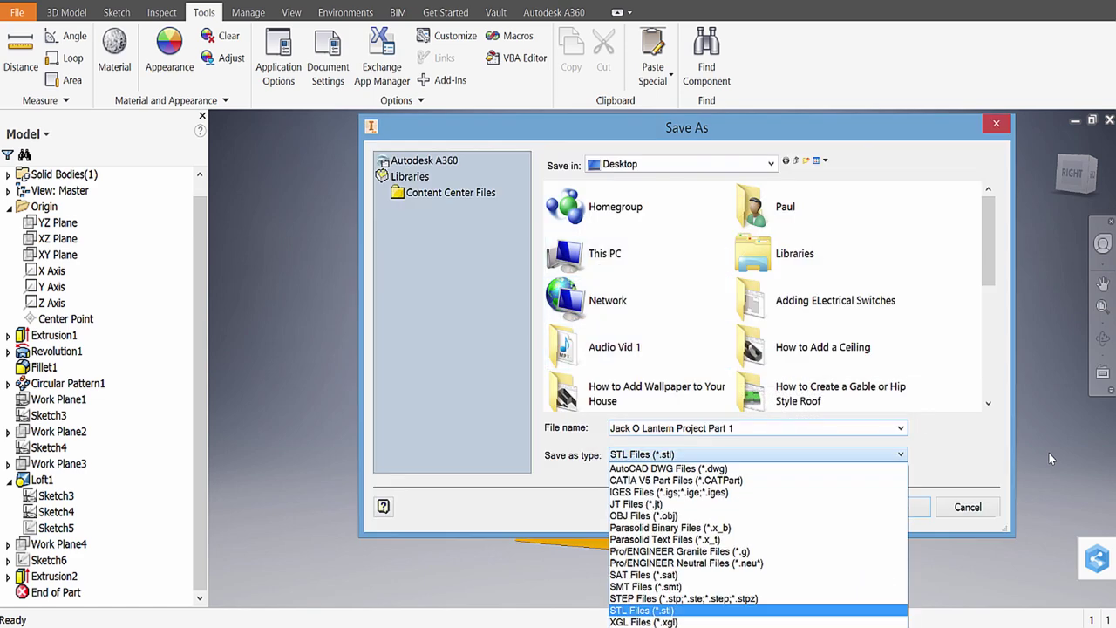
pyautogui.press('Down')
pyautogui.press('Down')
pyautogui.press('Down')
pyautogui.press('Down')
pyautogui.press('Down')
pyautogui.press('Down')
pyautogui.press('Down')
pyautogui.press('Down')
pyautogui.press('Down')
pyautogui.press('Down')
pyautogui.press('Down')
pyautogui.press('Down')
pyautogui.press('Return')
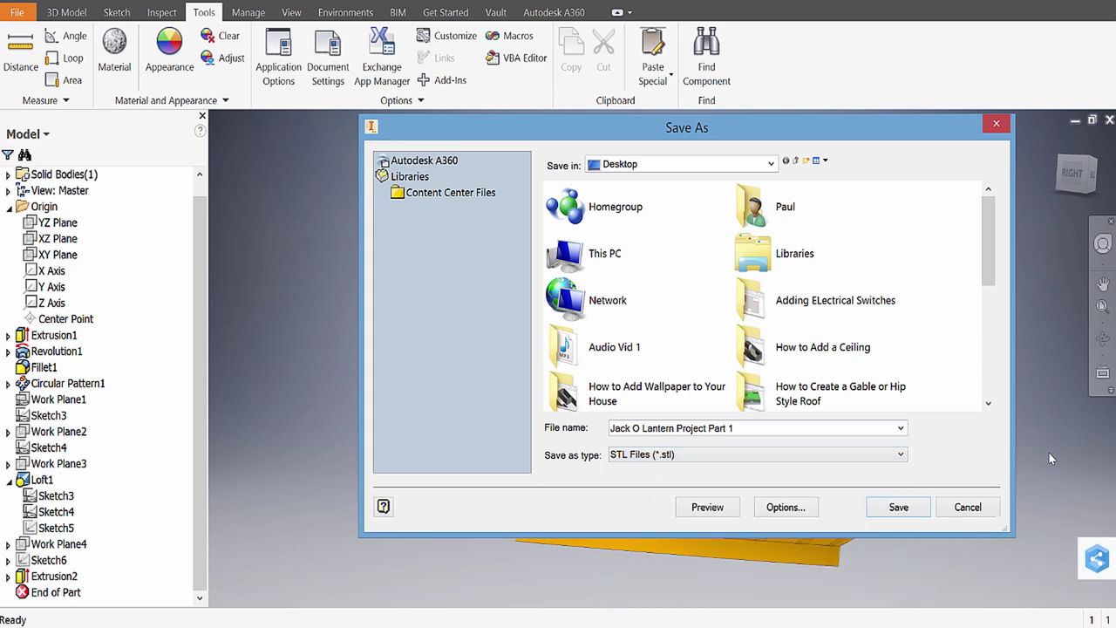
pyautogui.hotkey('shift', 'Tab')
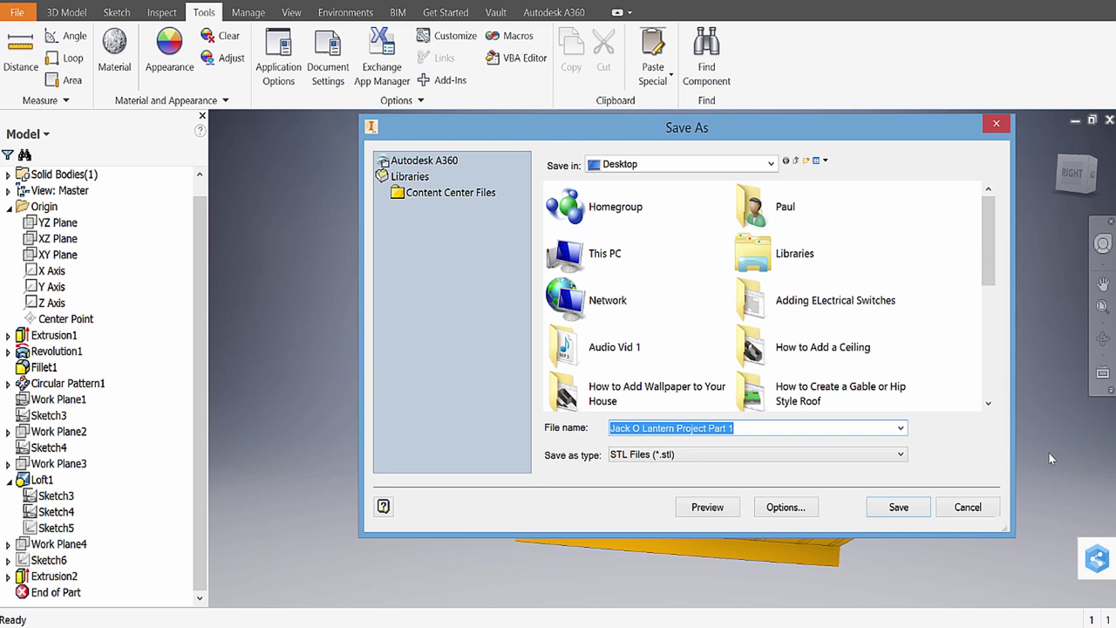
pyautogui.write('Mr Z')
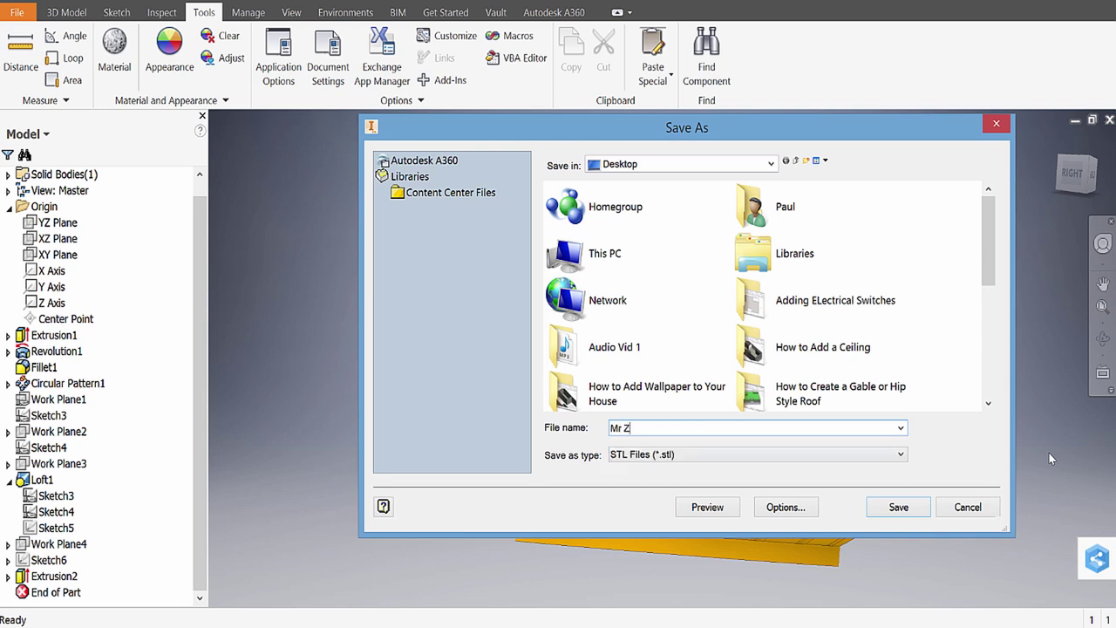
pyautogui.press('Return')
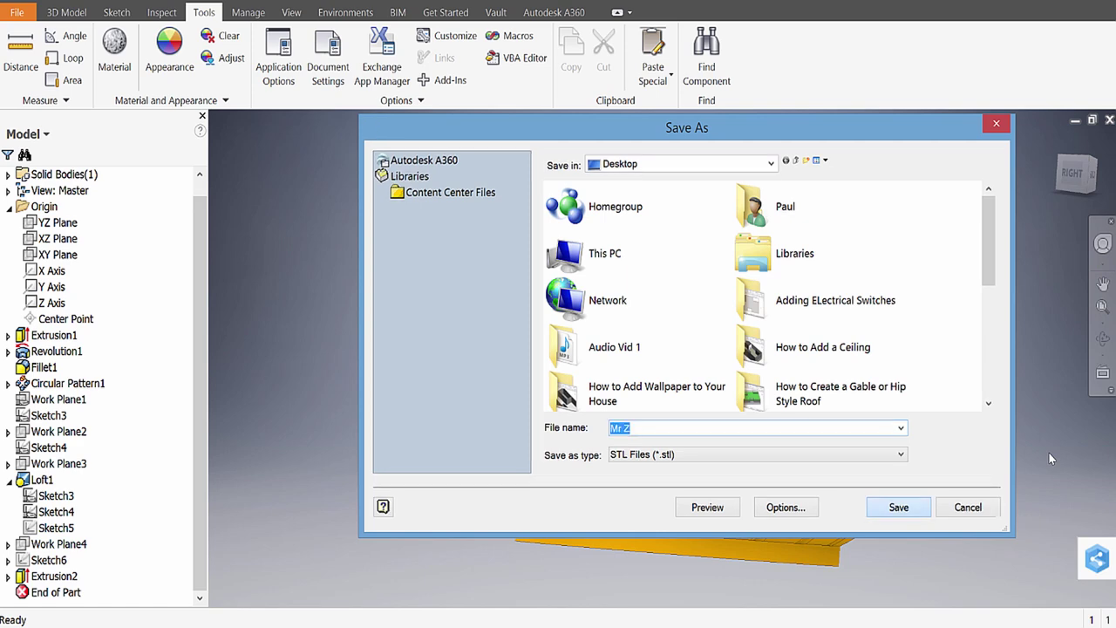